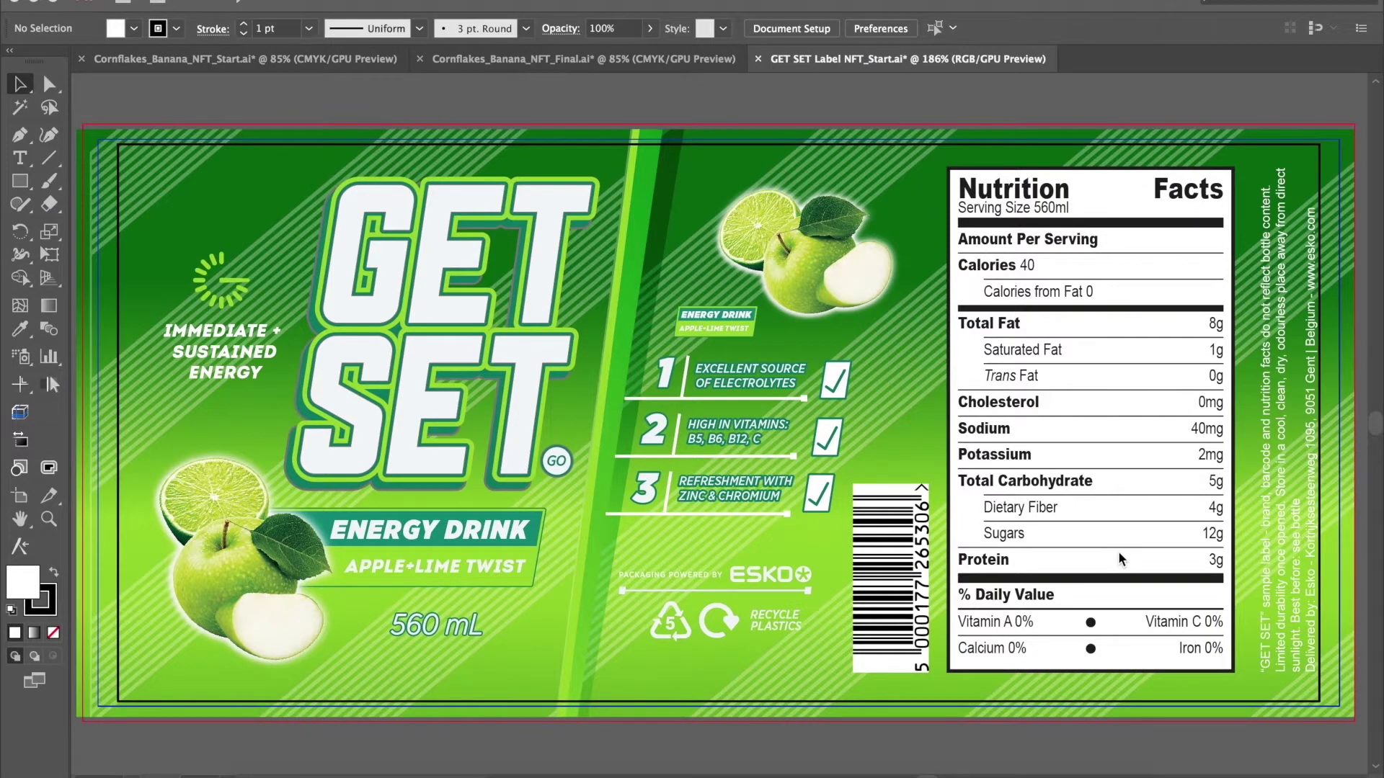
Select the drink label's old nutrition table in Dynamic Tables and extract its nutrients.
mouse_move(865, 420)
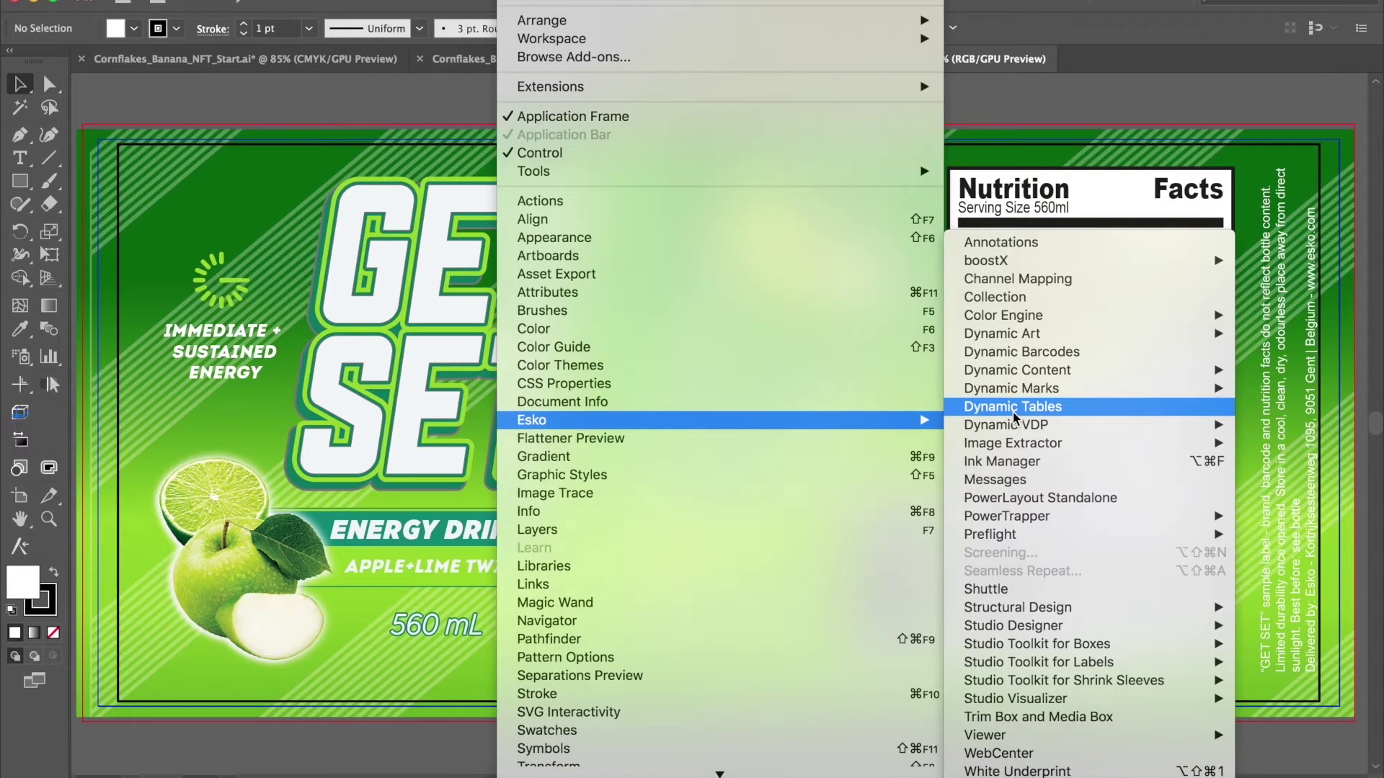
left_click(1084, 418)
left_click(1040, 409)
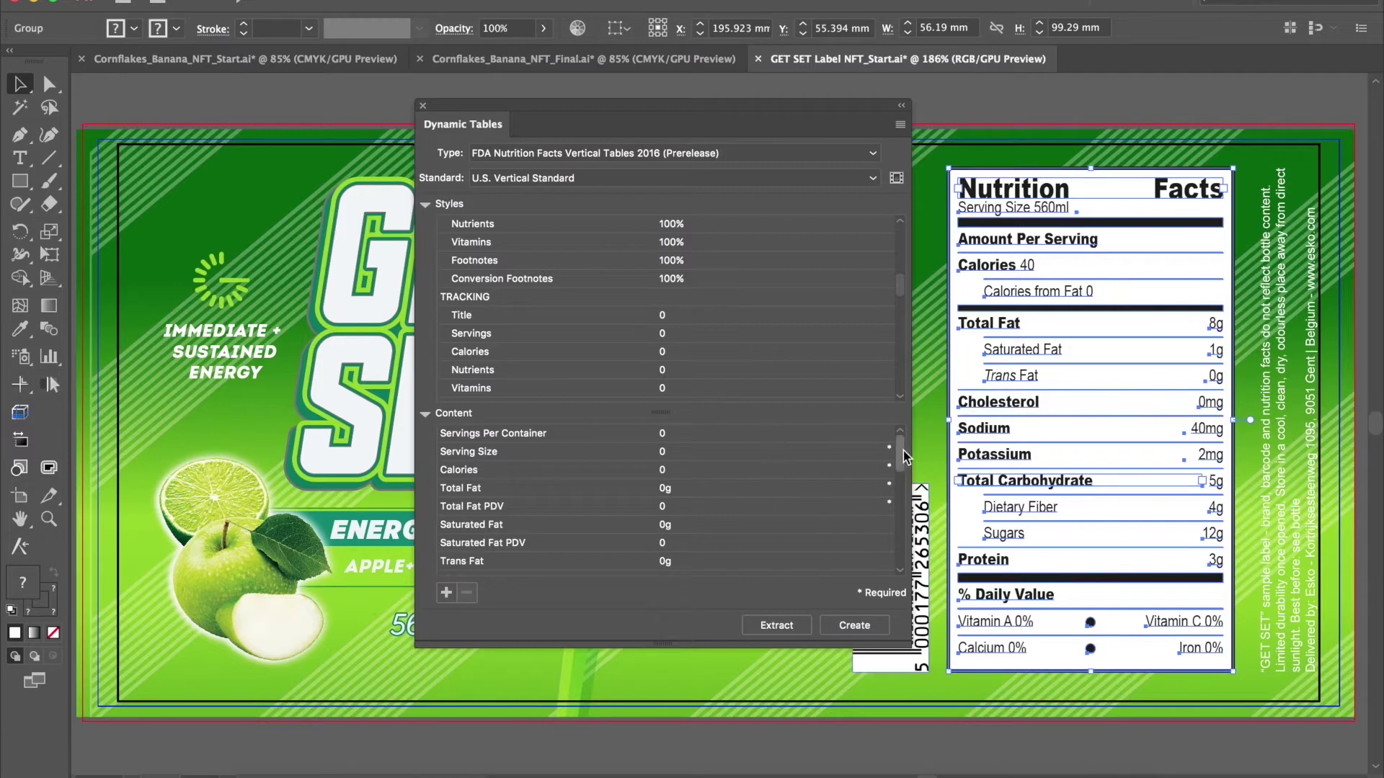
mouse_move(903, 451)
left_mouse_down()
mouse_move(901, 541)
mouse_move(903, 444)
left_mouse_up()
left_click(789, 629)
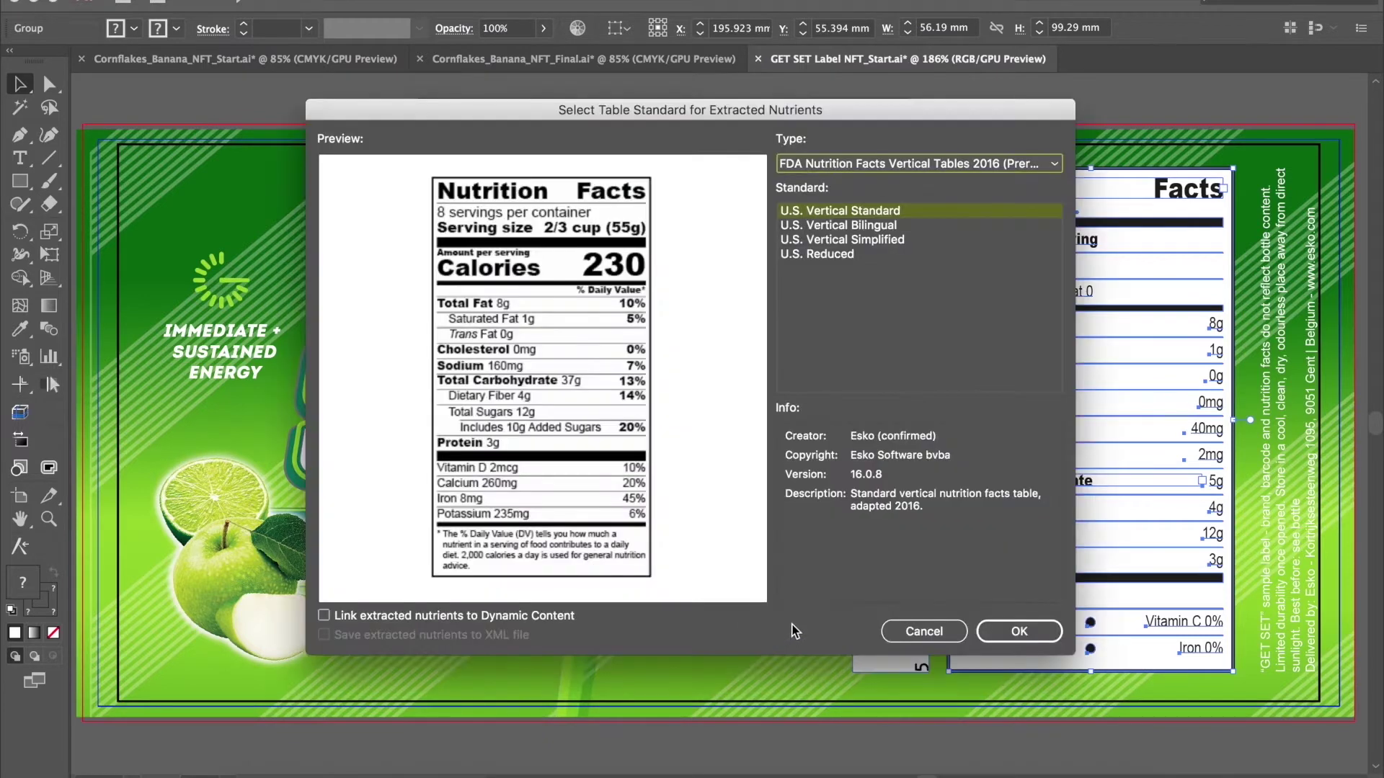
left_click(894, 165)
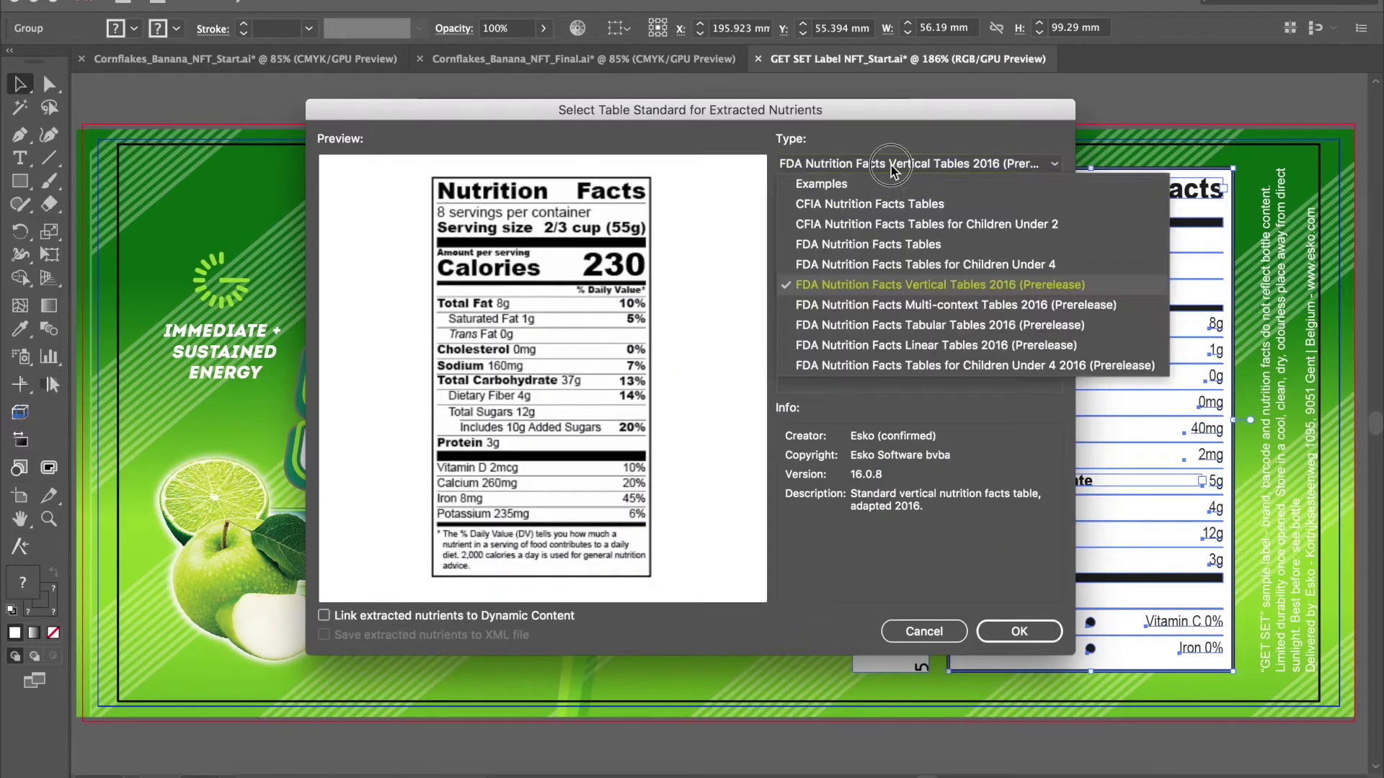
left_click(935, 246)
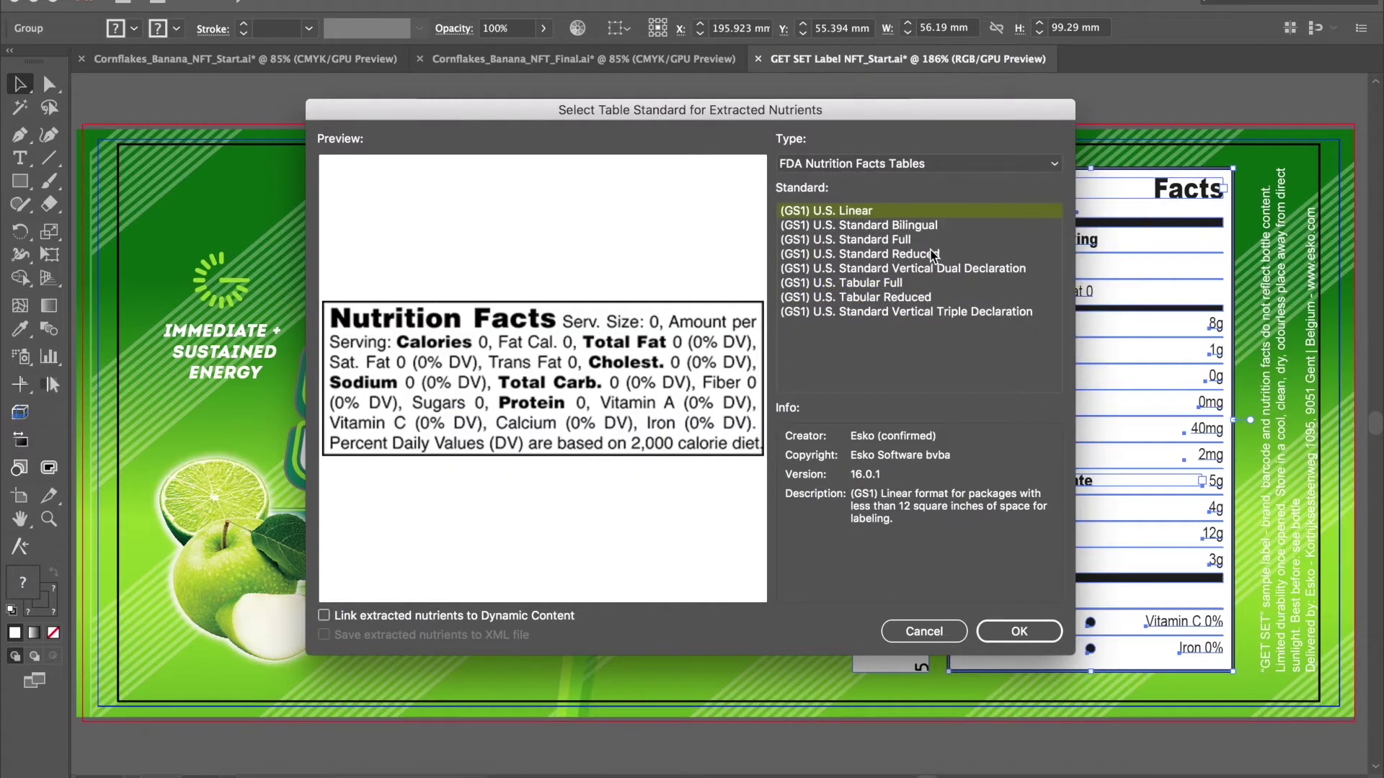
left_click(928, 165)
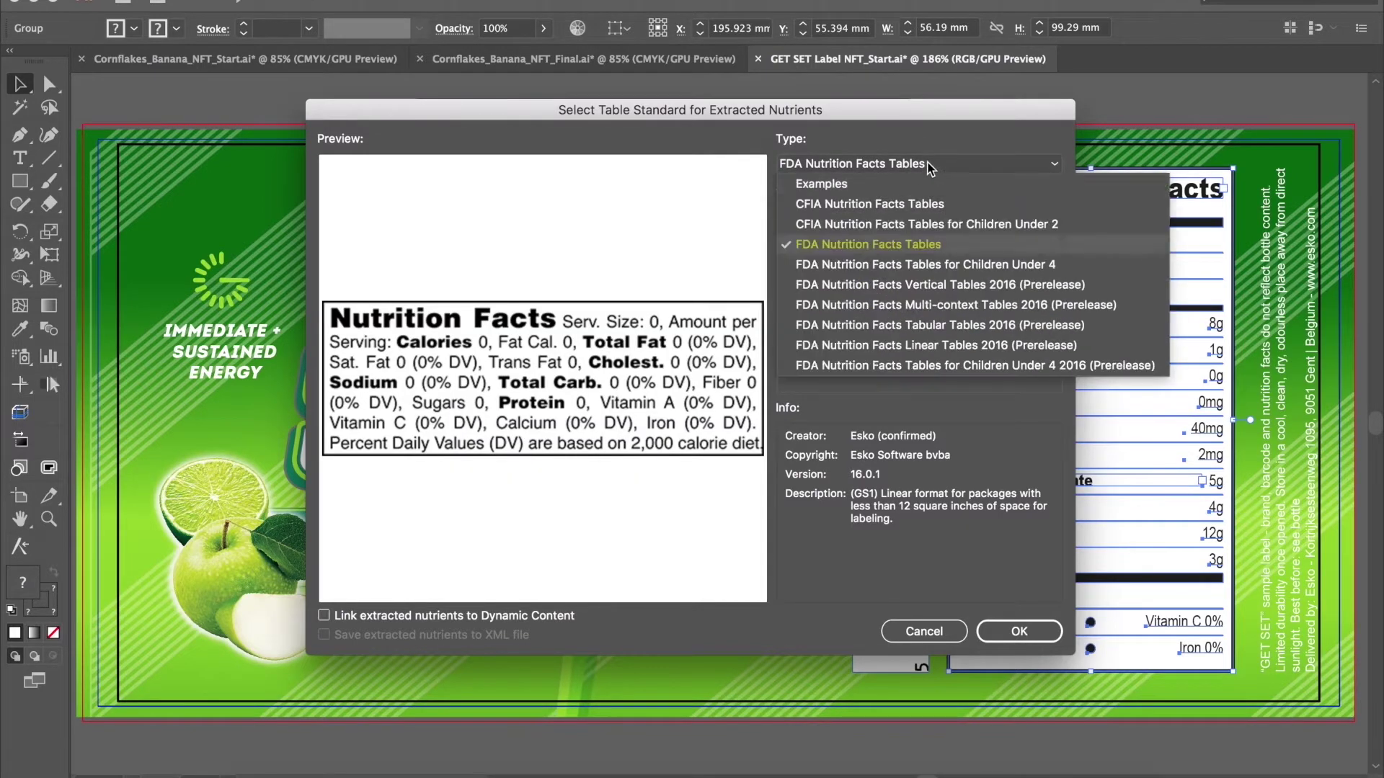
left_click(937, 266)
left_click(951, 166)
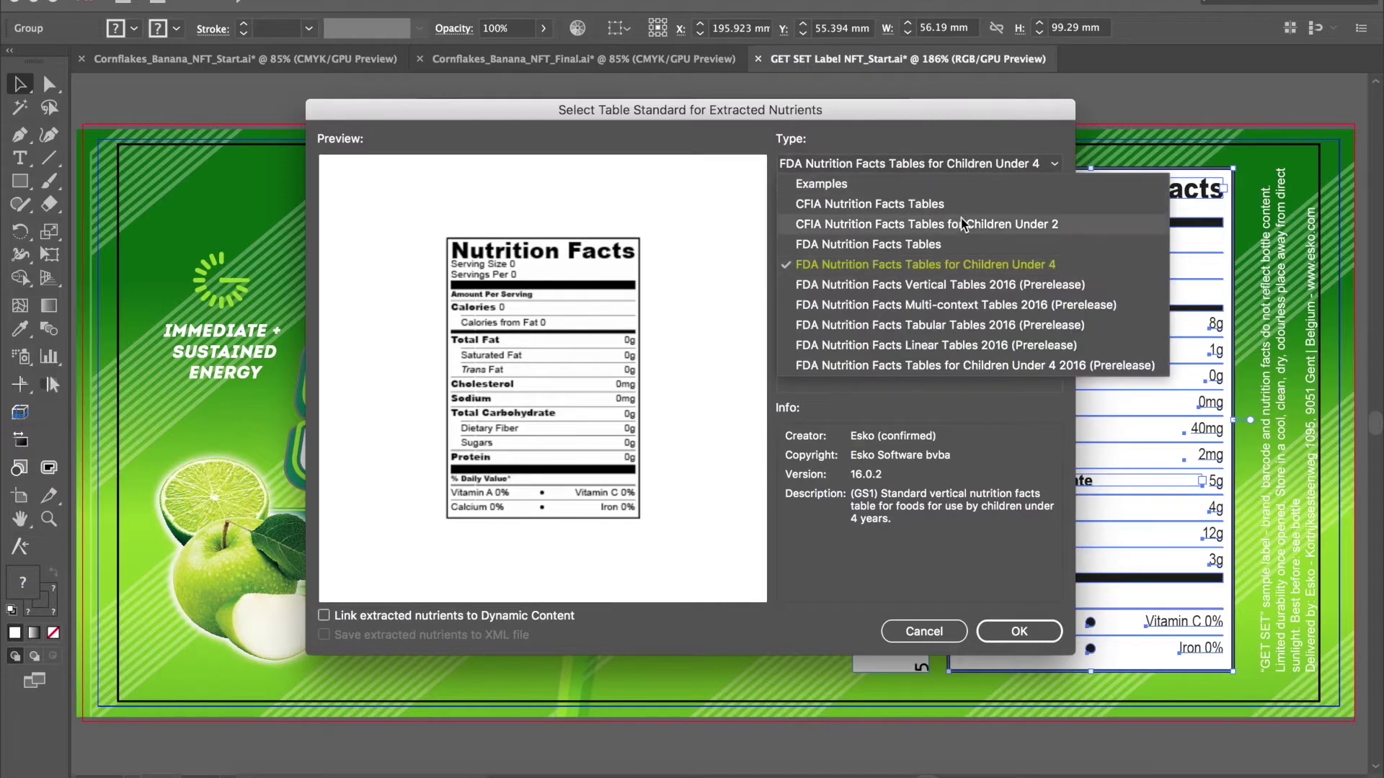
left_click(970, 286)
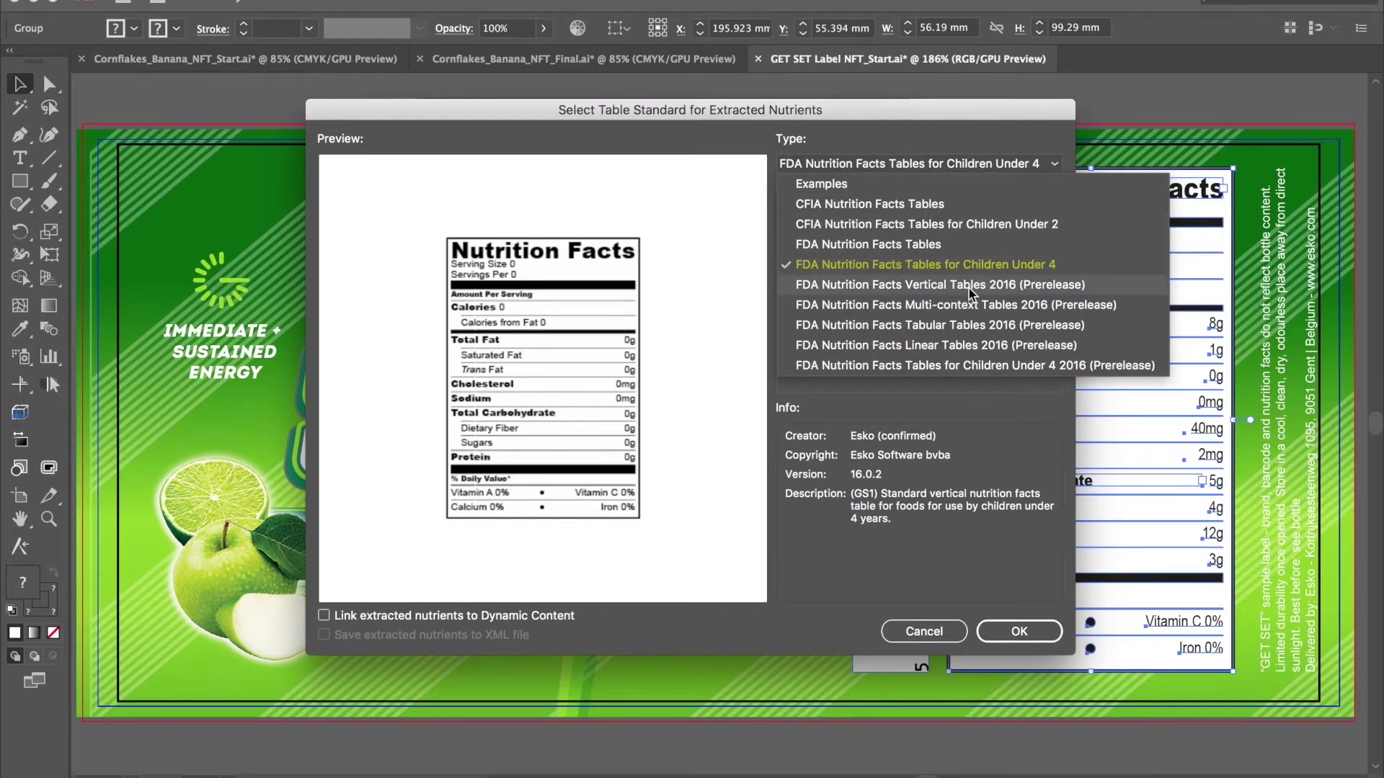
left_click(905, 225)
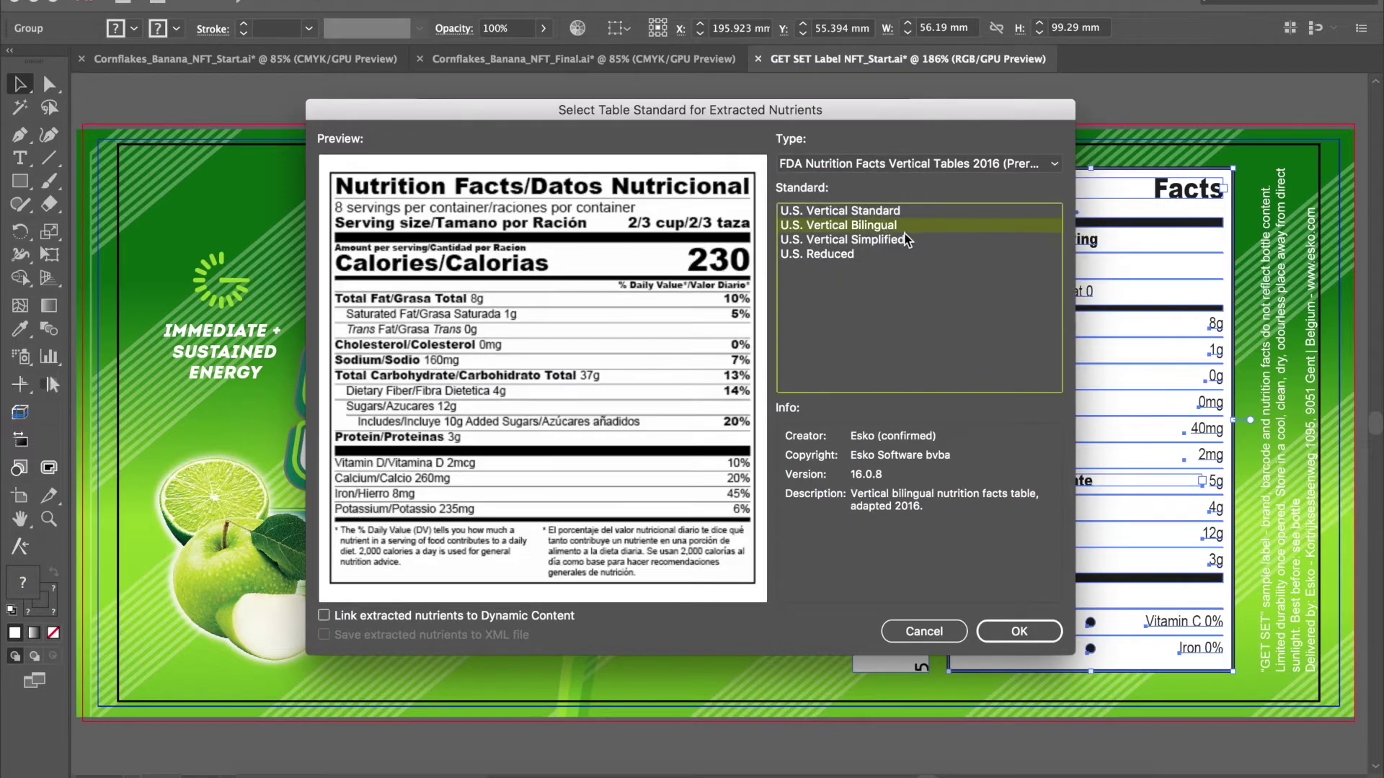
left_click(900, 240)
left_click(895, 256)
left_click(916, 211)
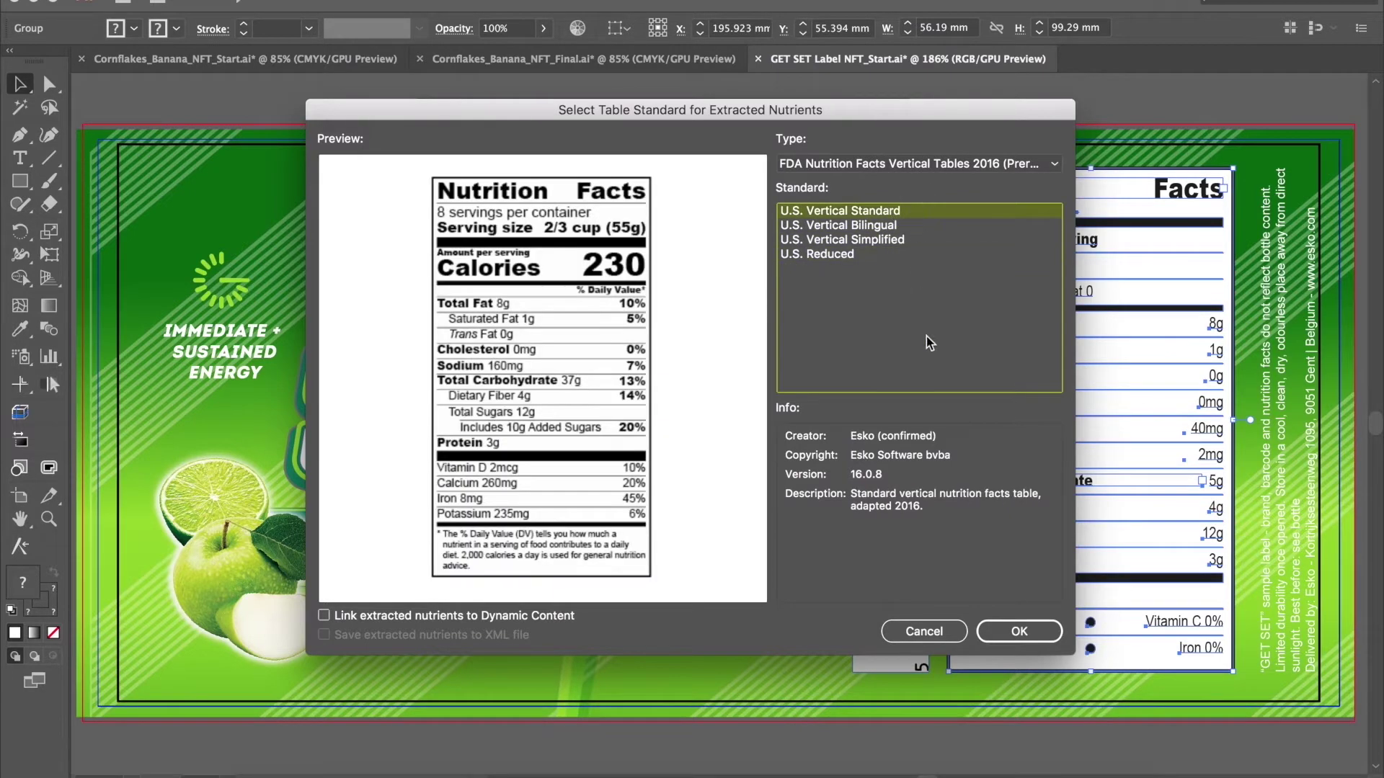
left_click(1017, 633)
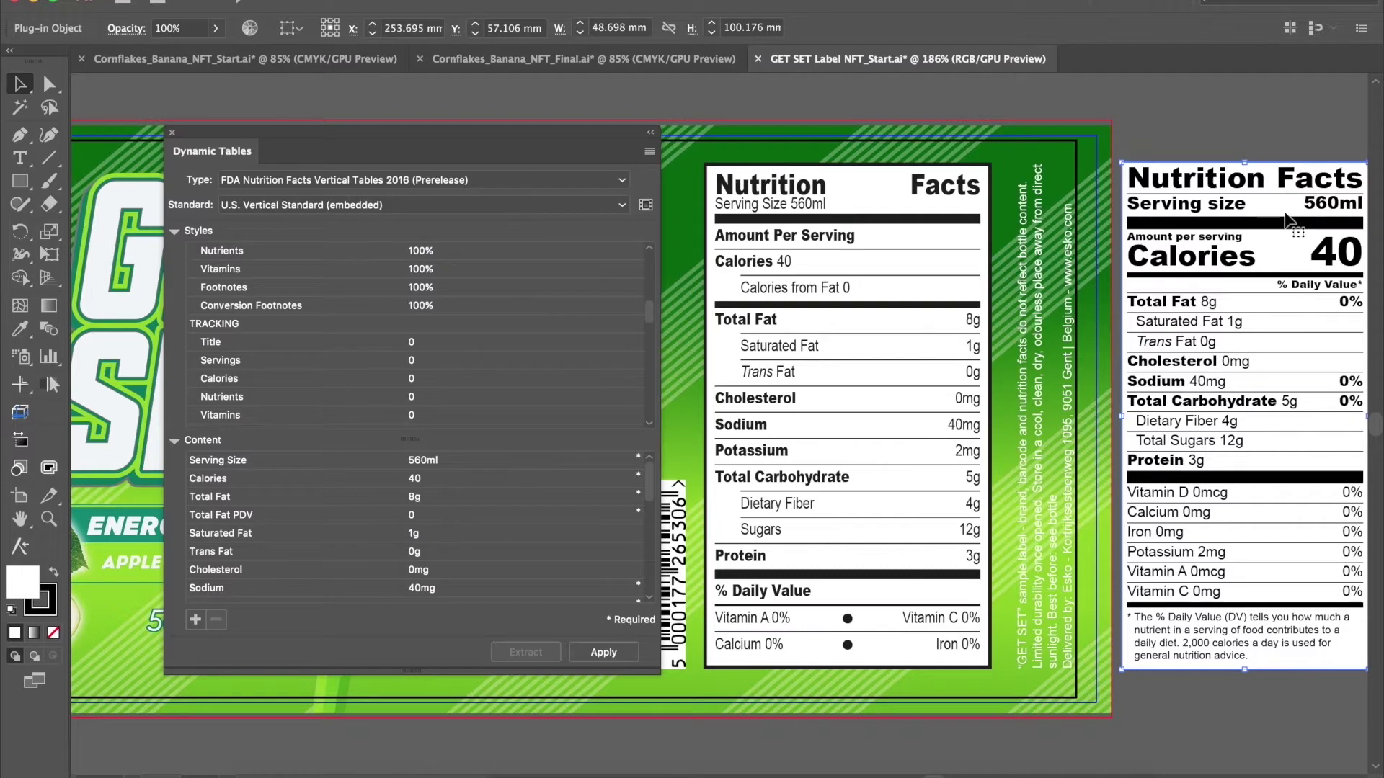
Bring the new vertical nutrition table into view and scroll the Content list to Vitamin D.
scroll(1213, 302, "right", 2)
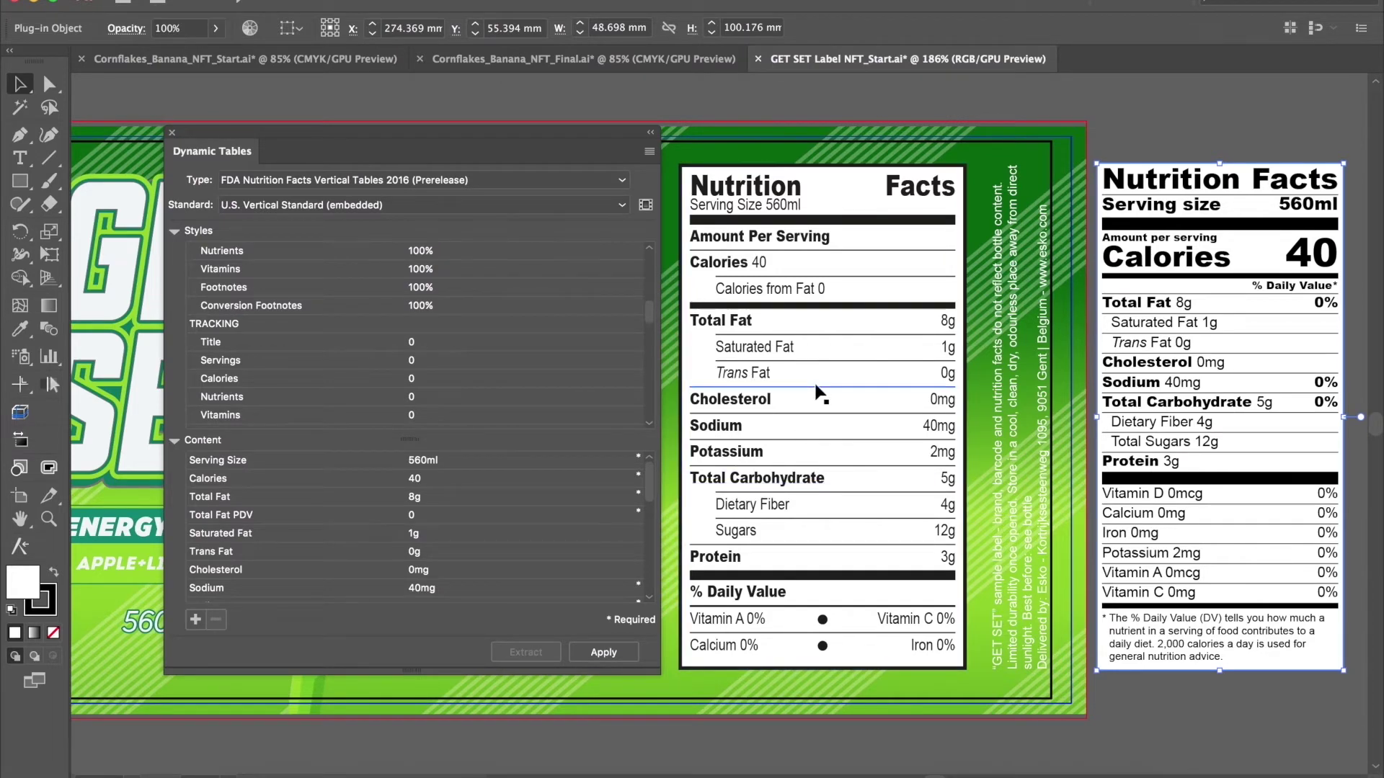
left_click_drag(637, 479, 638, 534)
Set the new table's Vitamin D to 1mcg with a 1% daily value and apply.
left_click(411, 499)
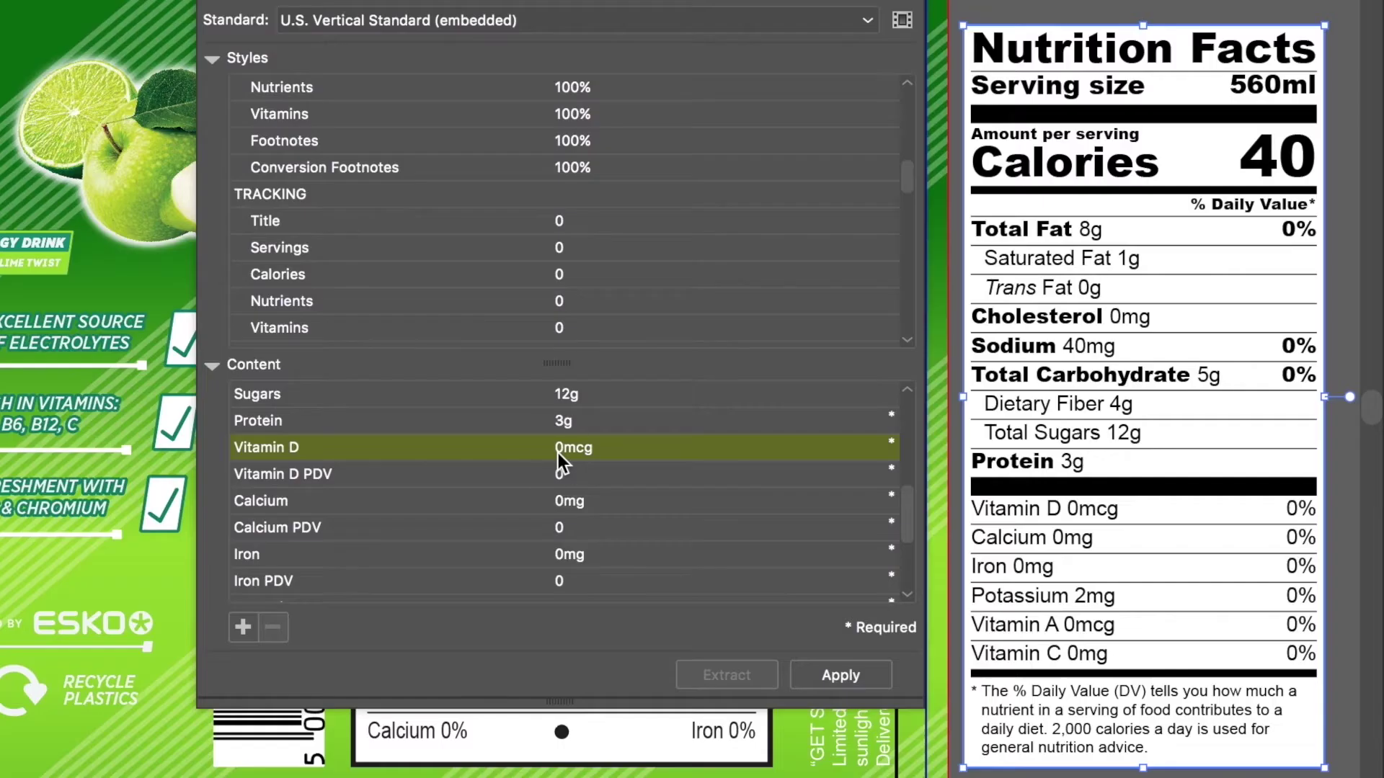
left_click(557, 452)
left_click(564, 448)
key("BackSpace")
type("1mcg")
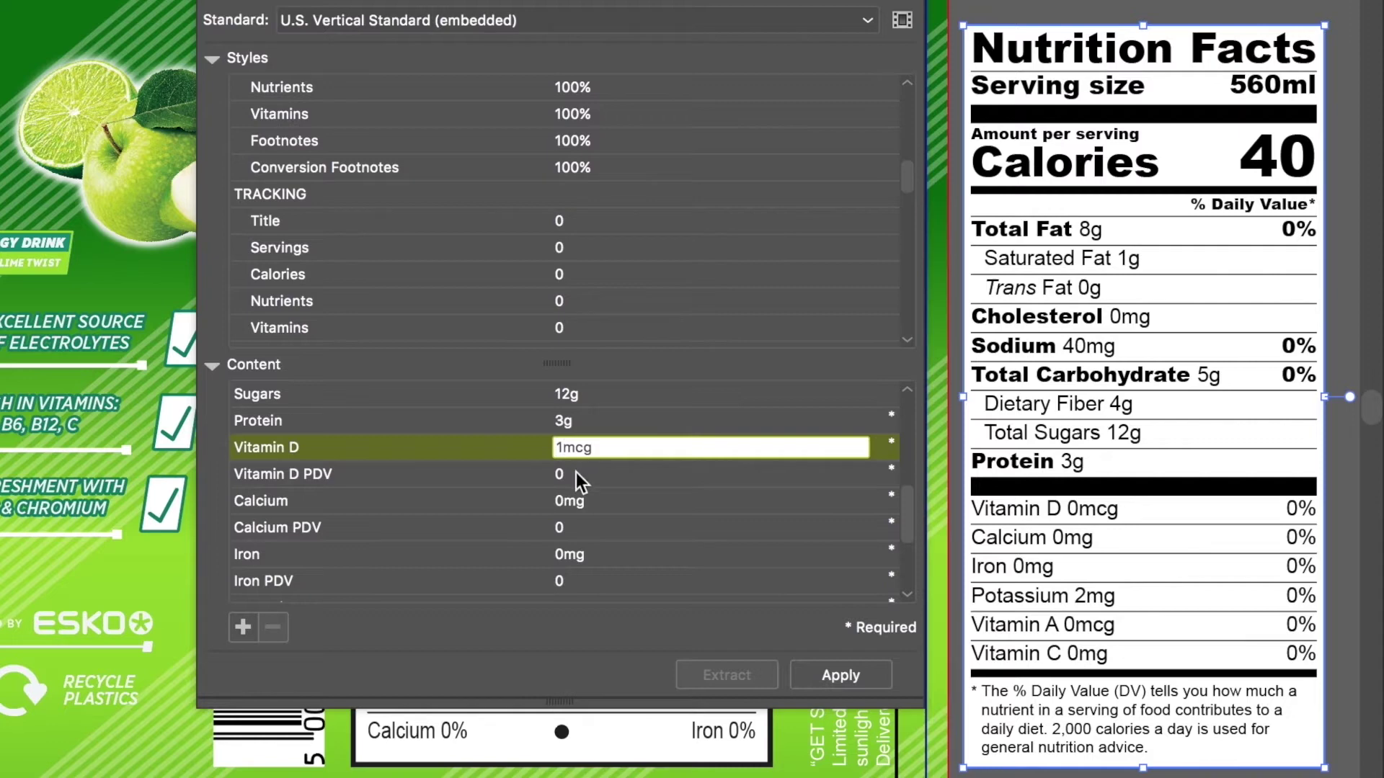
left_click(577, 472)
key("Return")
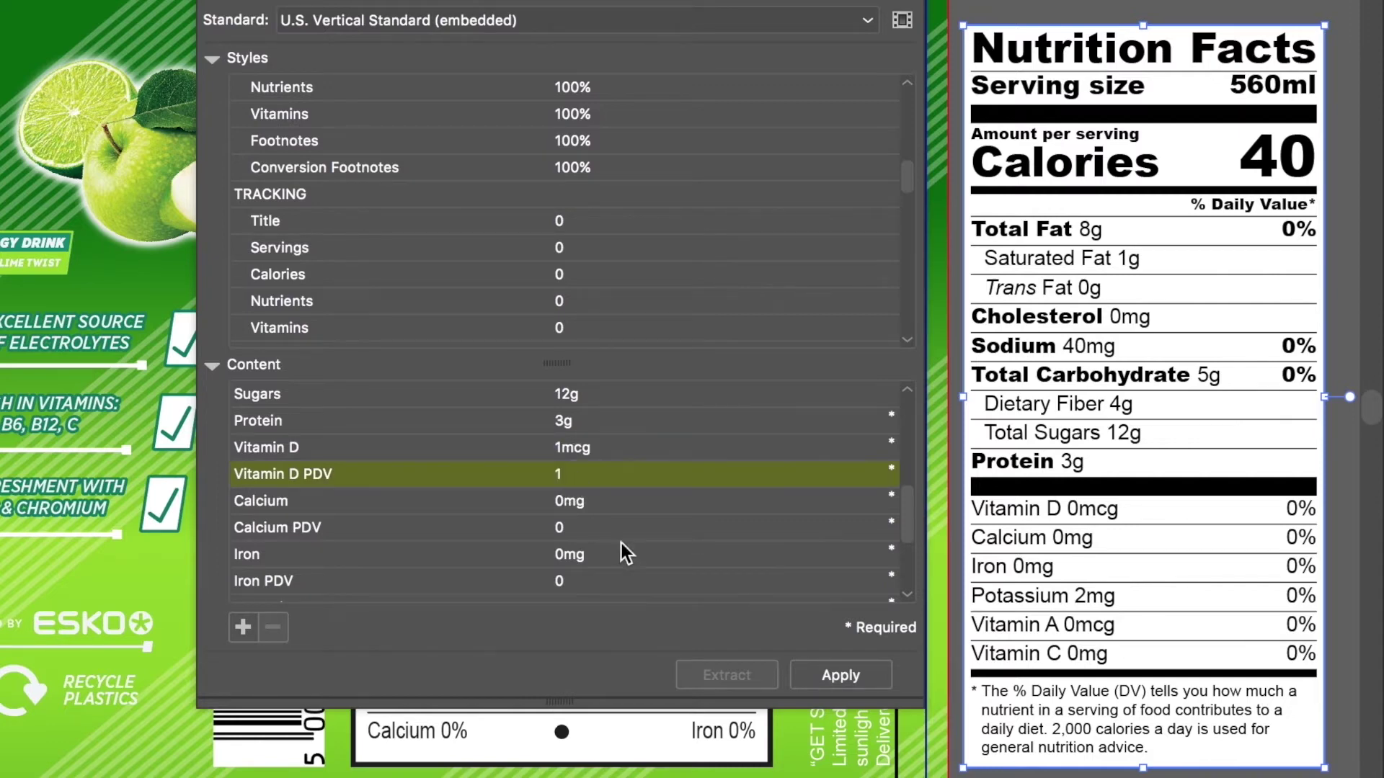
left_click(828, 681)
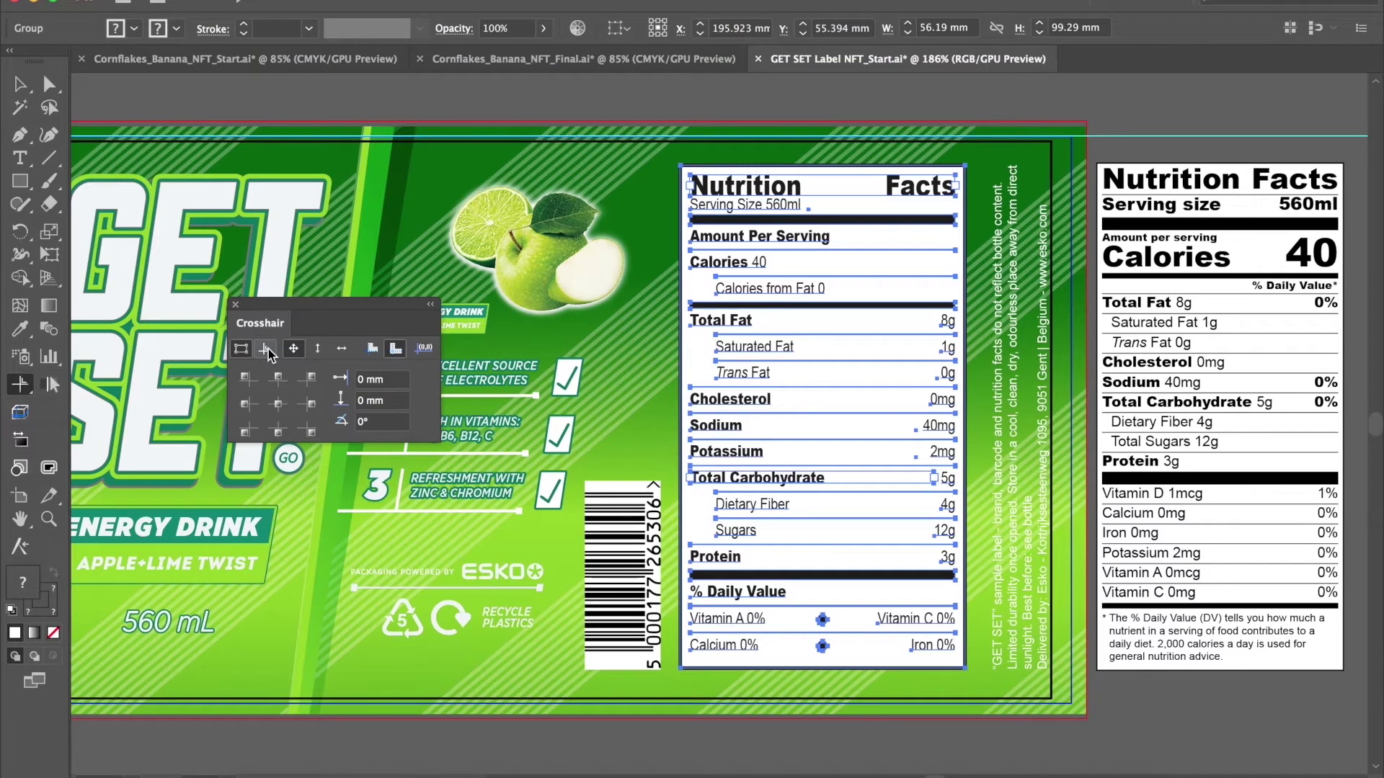
Delete the old drink table at its marked centre and centre the new table there.
left_click(268, 349)
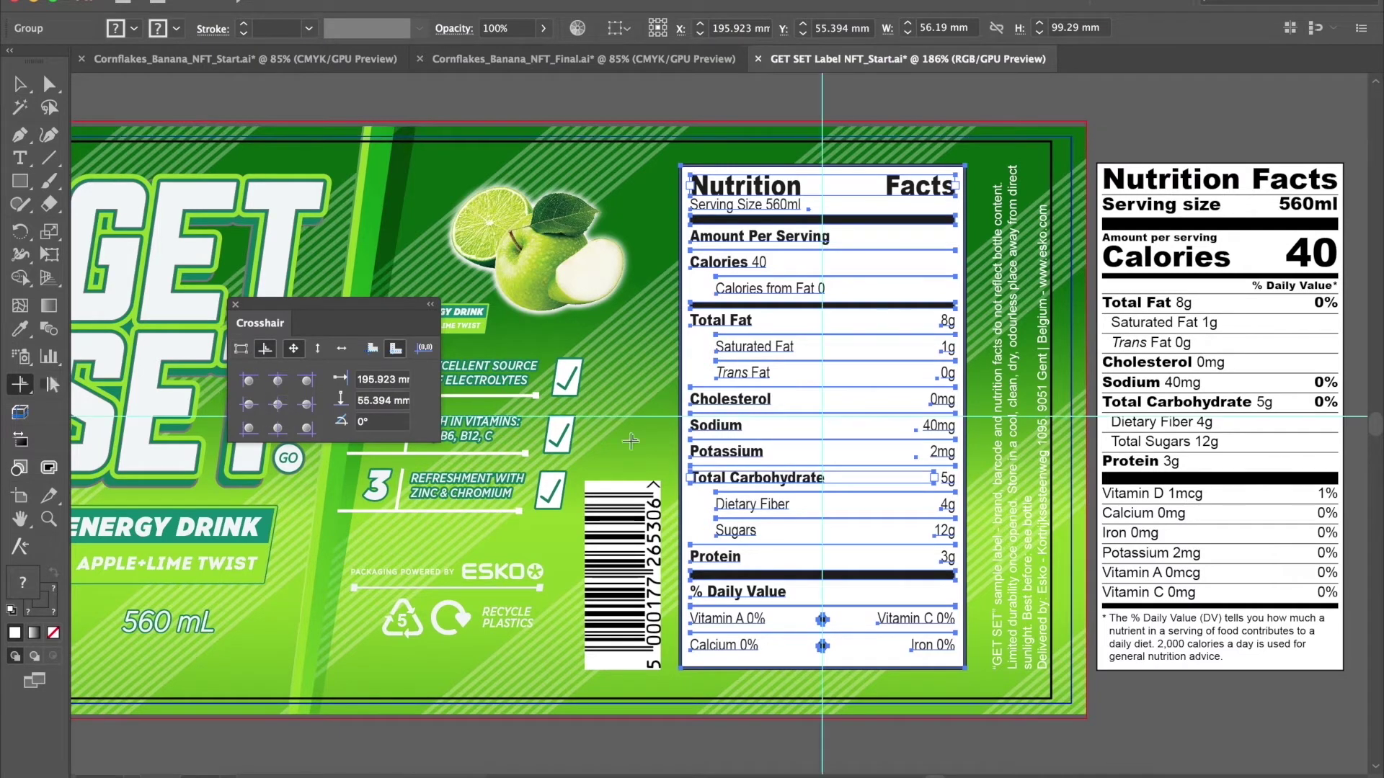
key("Delete")
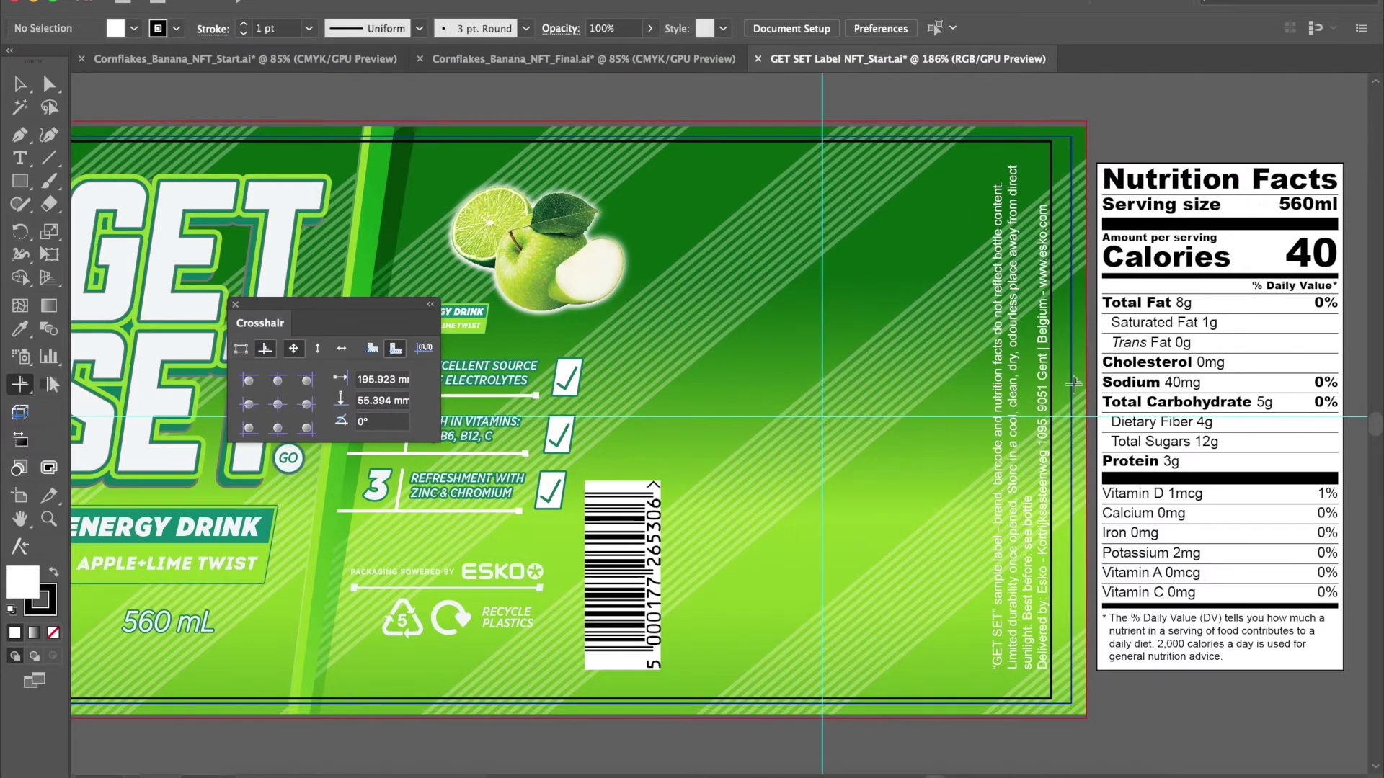
left_click(20, 83)
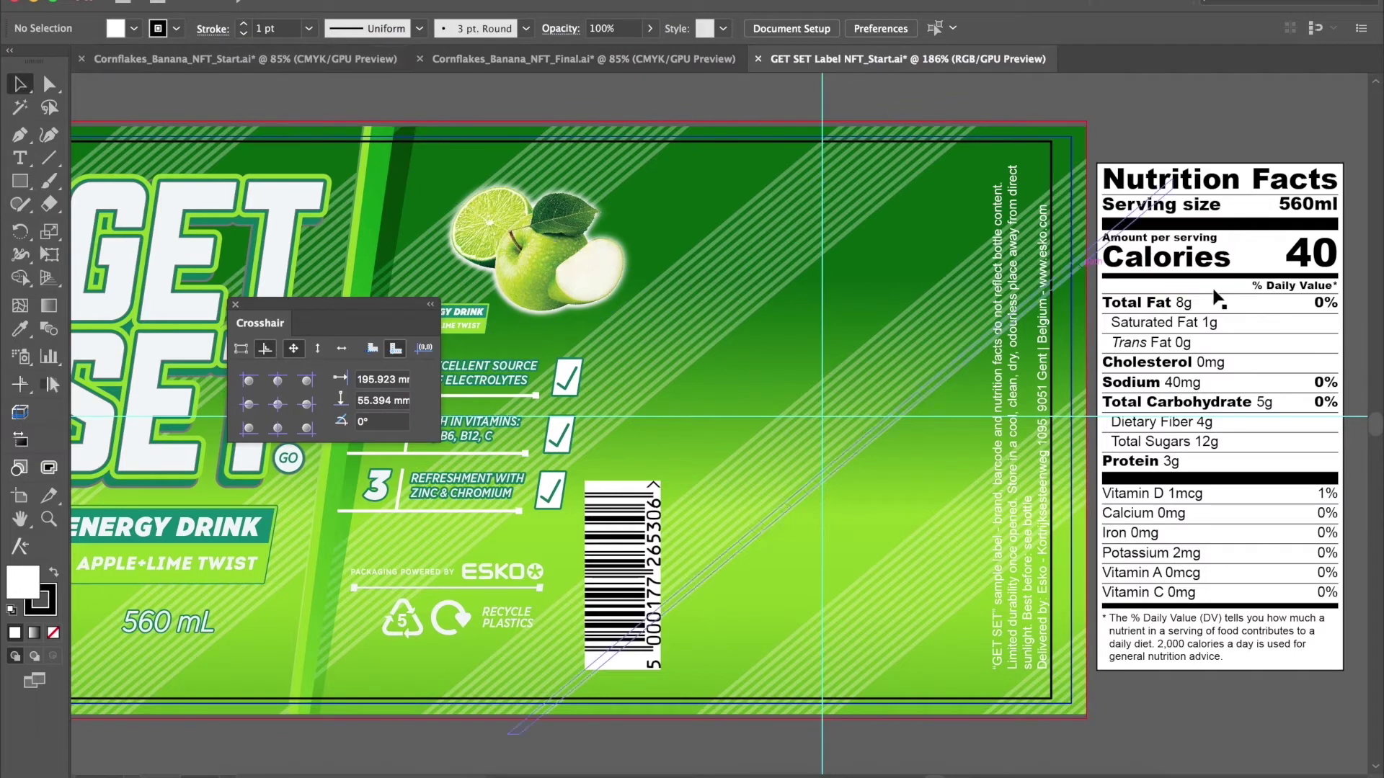
left_click(1218, 297)
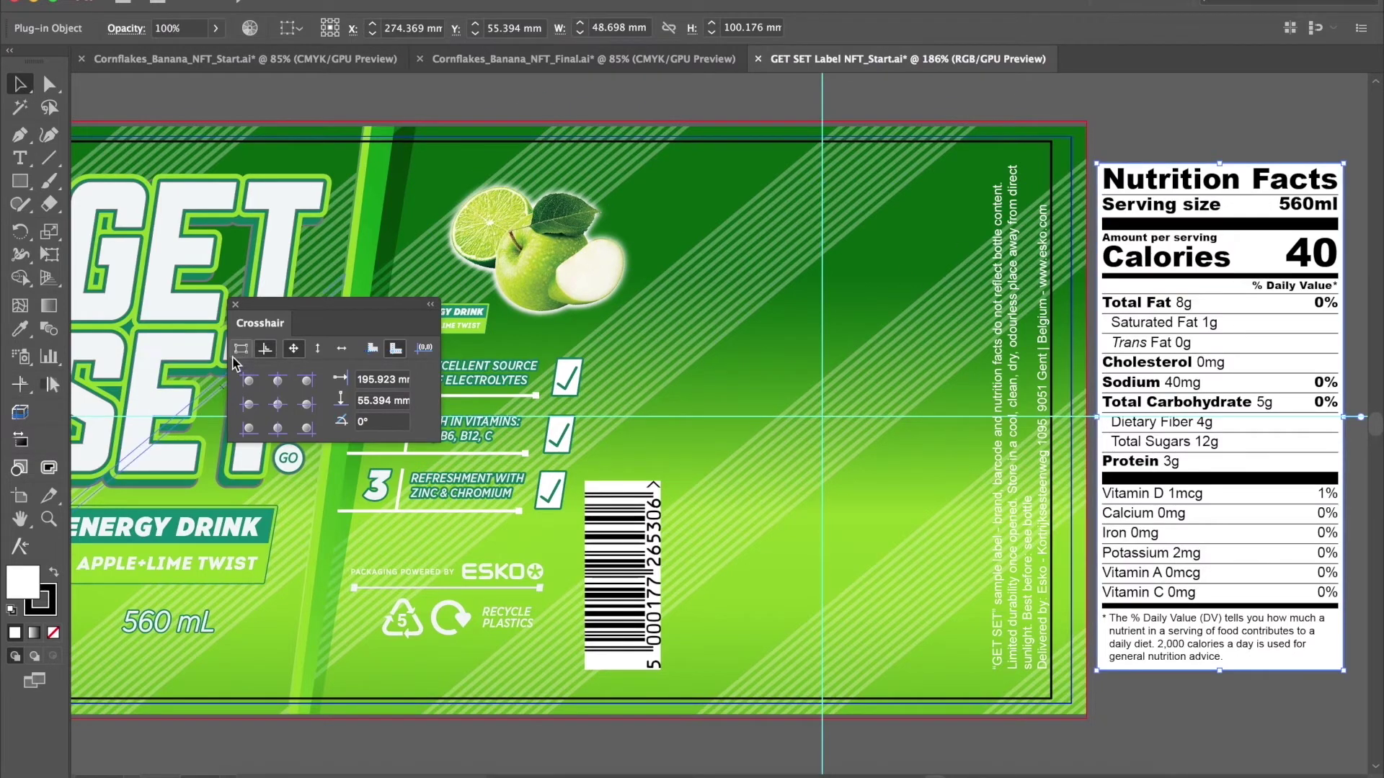
left_click(279, 406)
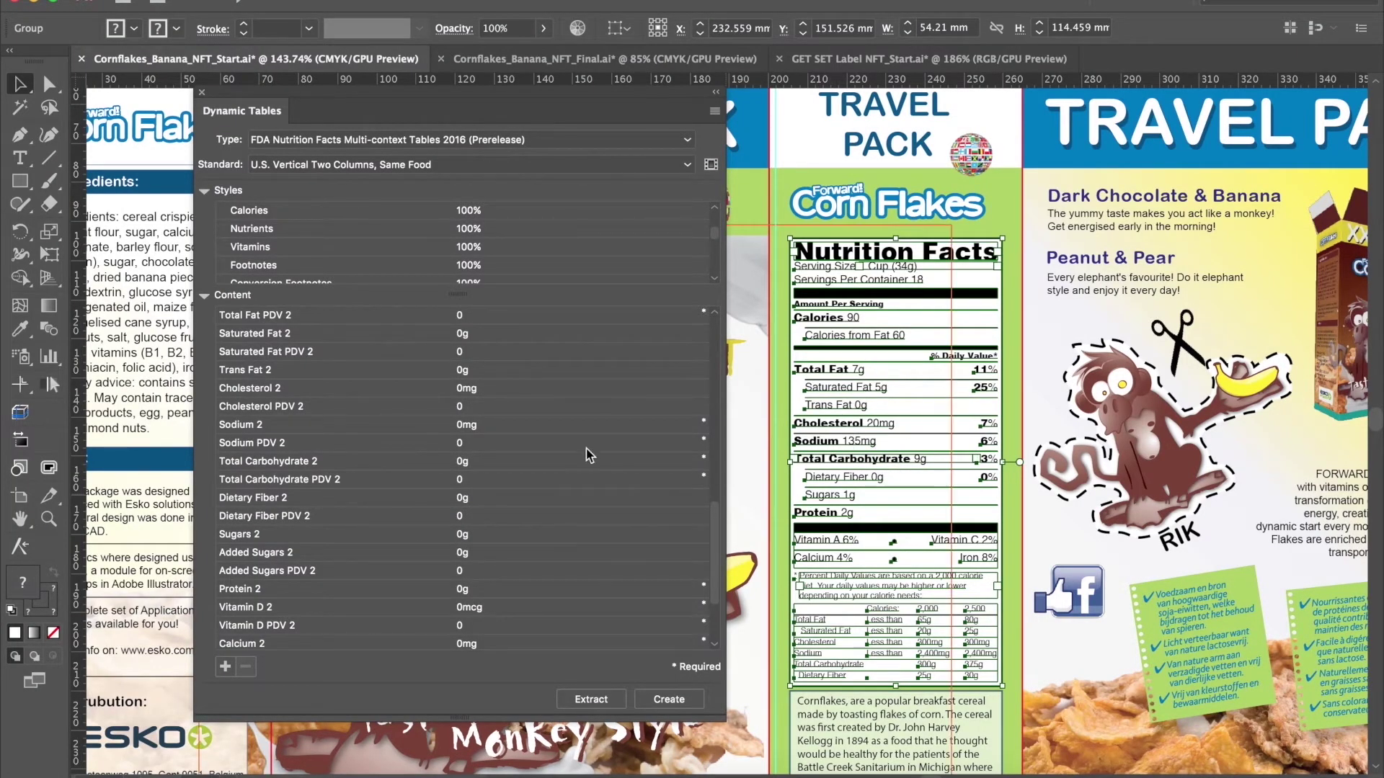
Extract the cereal box's old Nutrition Facts values and bring up the table type choices.
left_click(716, 626)
left_click_drag(716, 626, 737, 391)
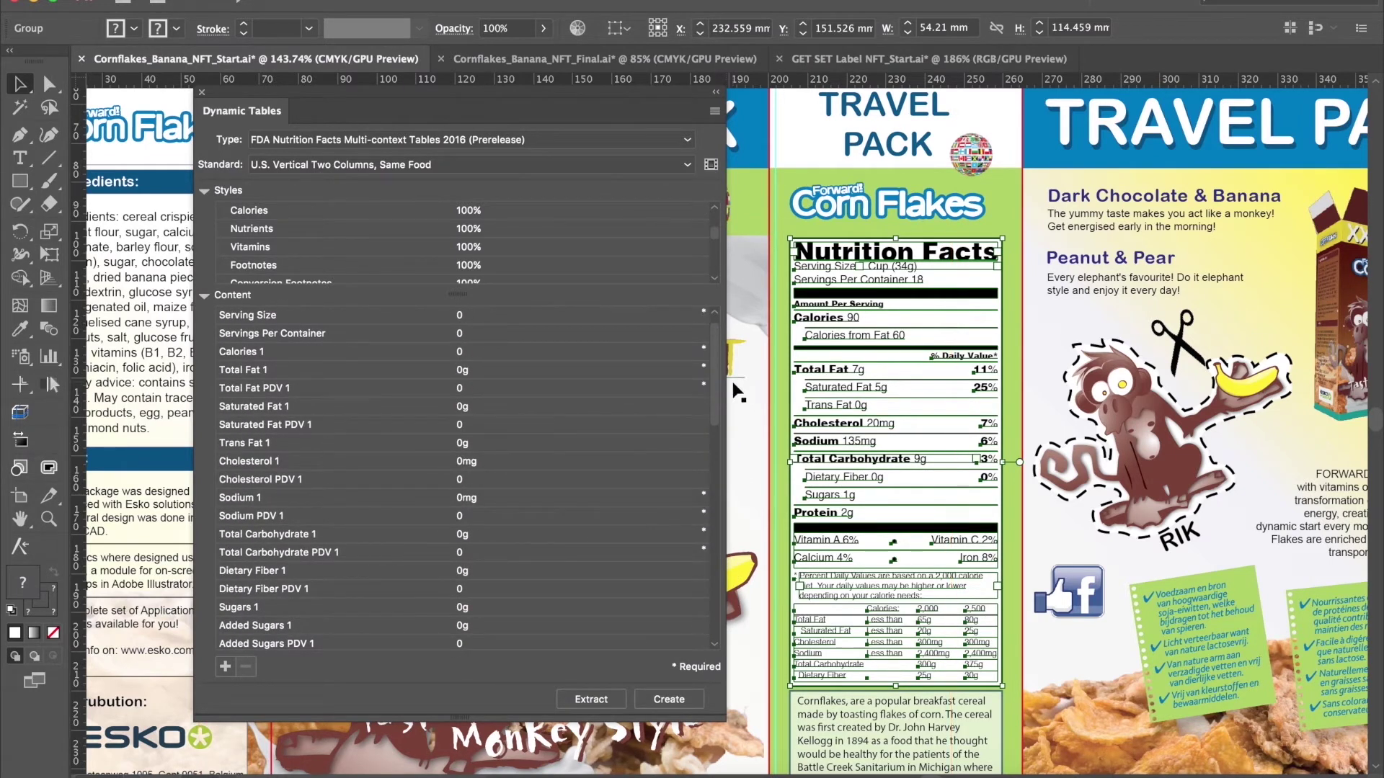
left_click(589, 699)
left_click(892, 165)
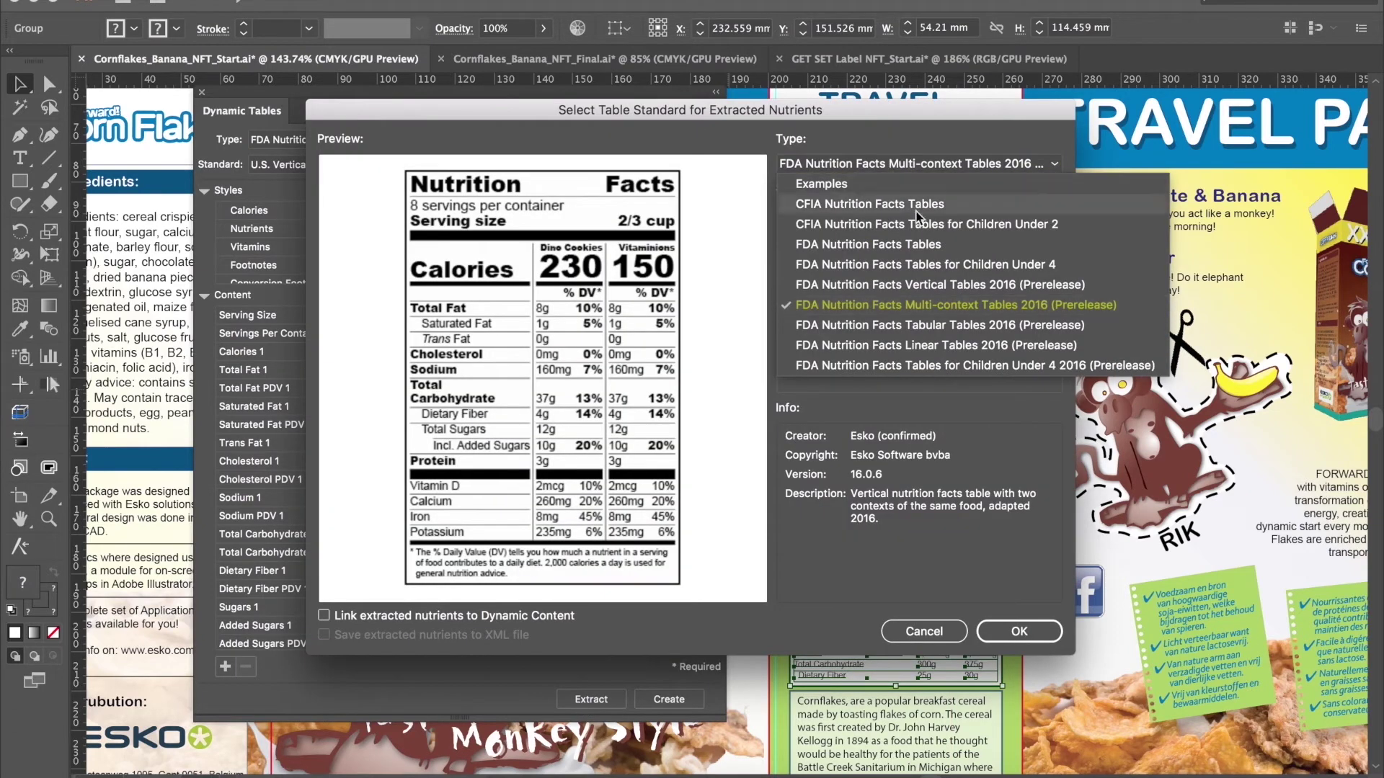
Generate an FDA Multi-context 2016 table using the U.S. Vertical Two Columns, Same Food standard.
left_click(958, 305)
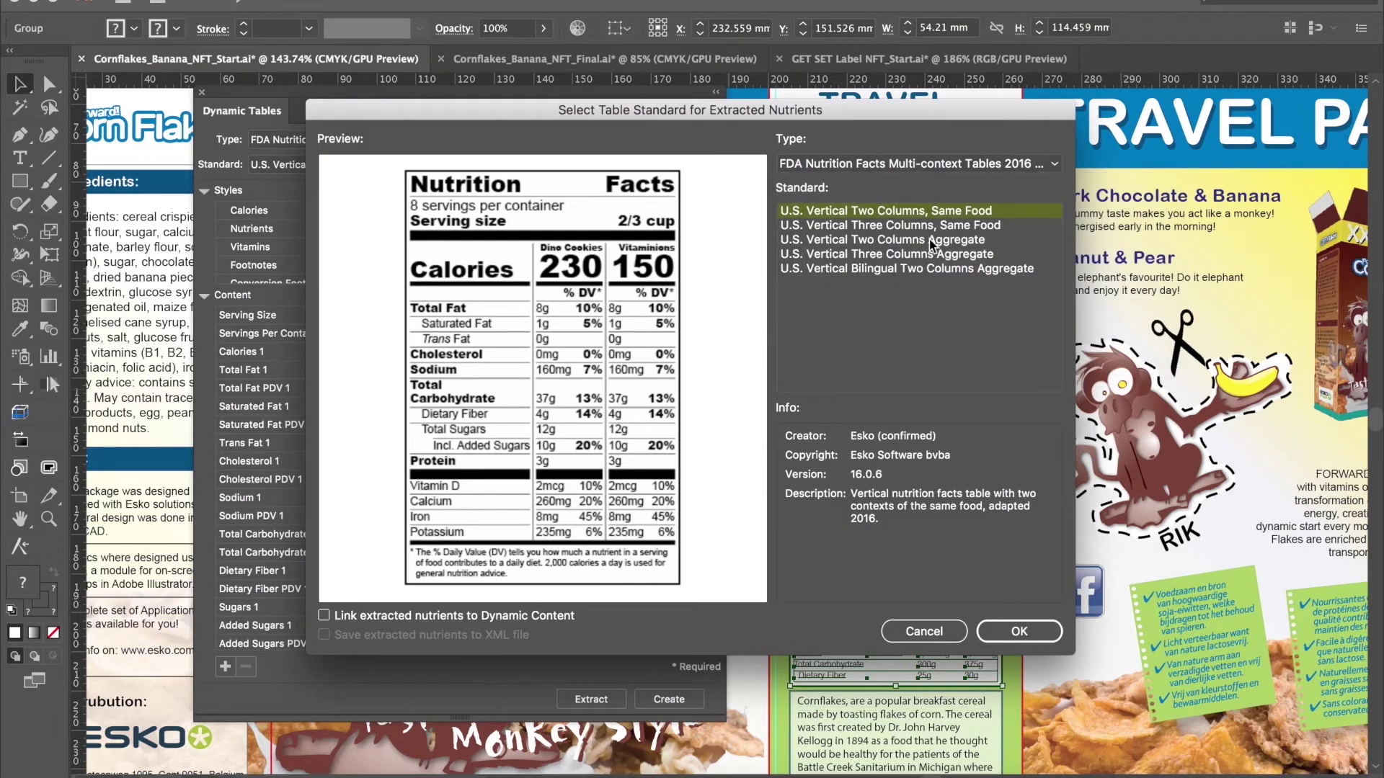
left_click(925, 225)
left_click(926, 239)
left_click(928, 254)
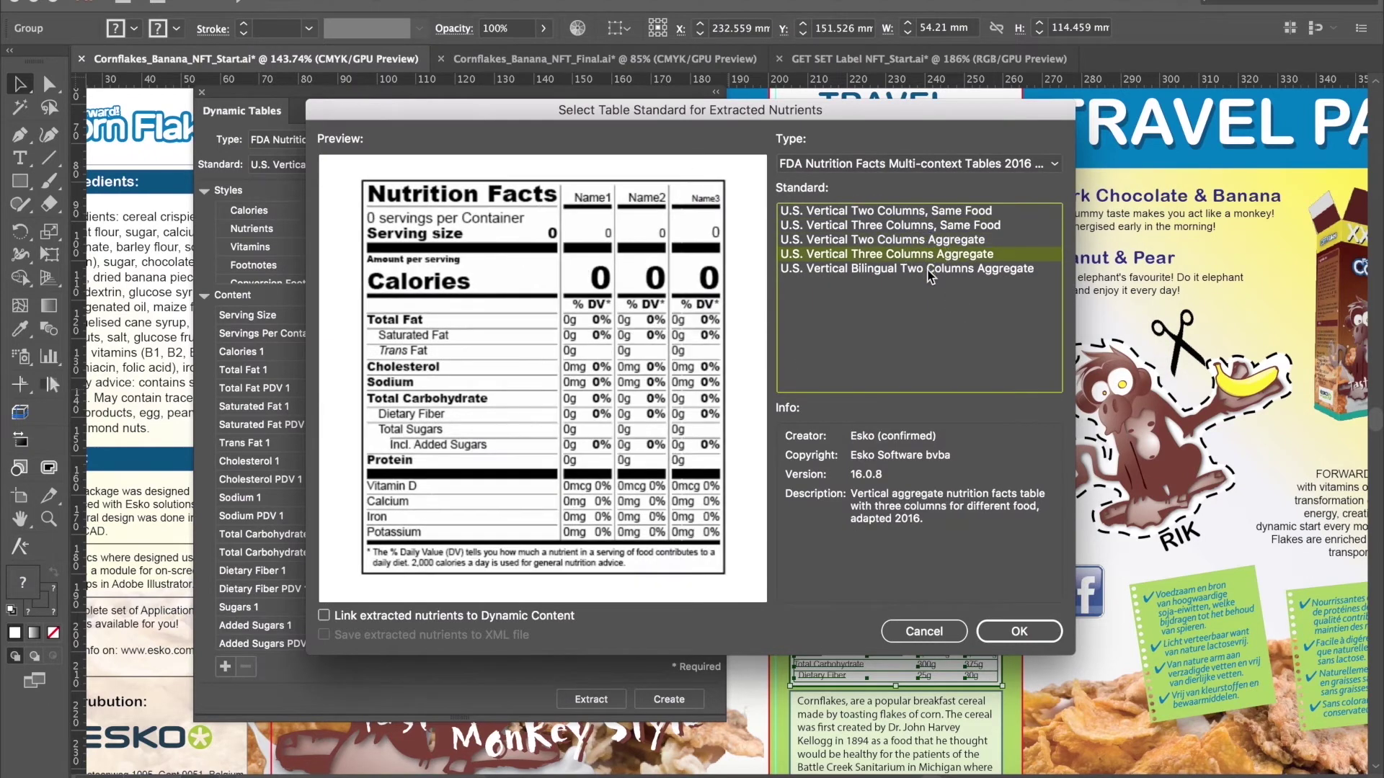
left_click(931, 269)
left_click(932, 210)
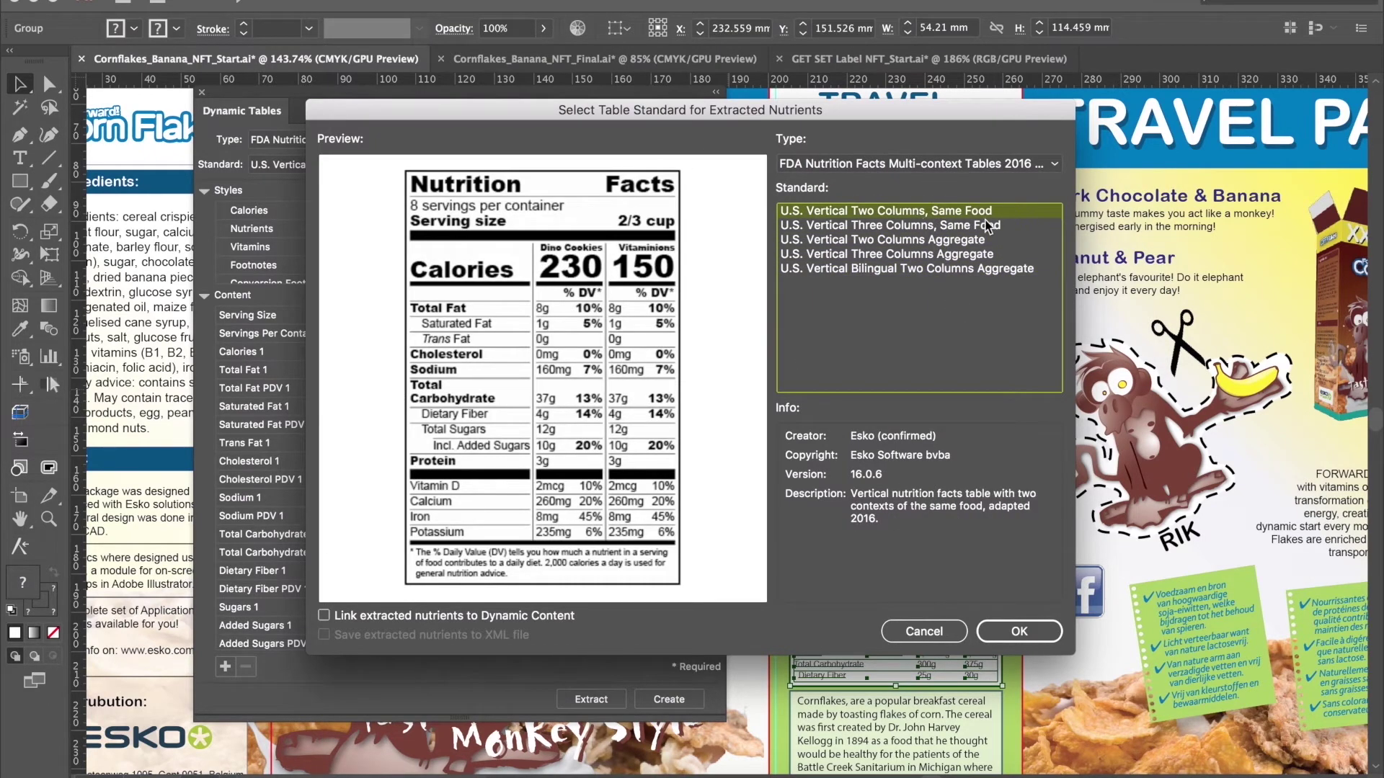
left_click(1017, 631)
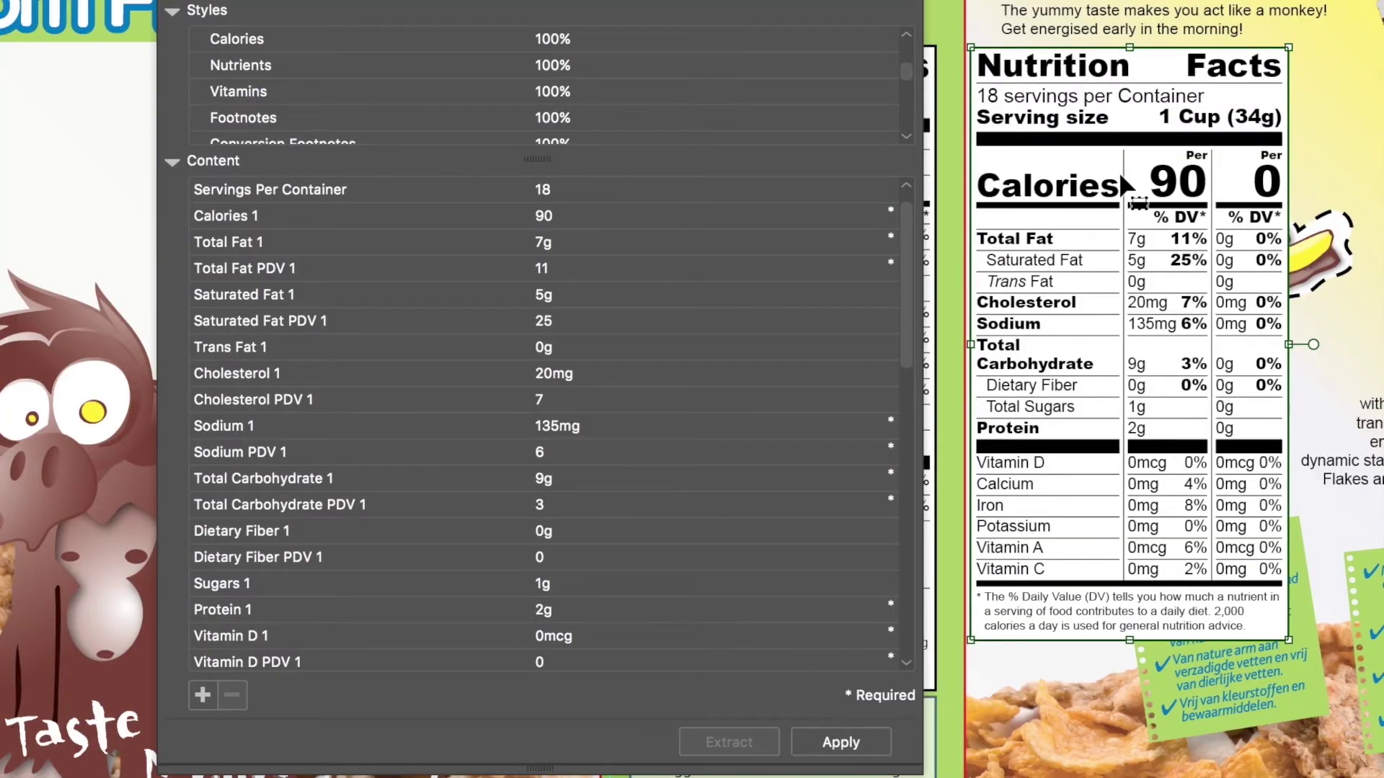
Move Consumption Context Name 1 and 2 from More Data into the table's Current Data.
left_click(200, 696)
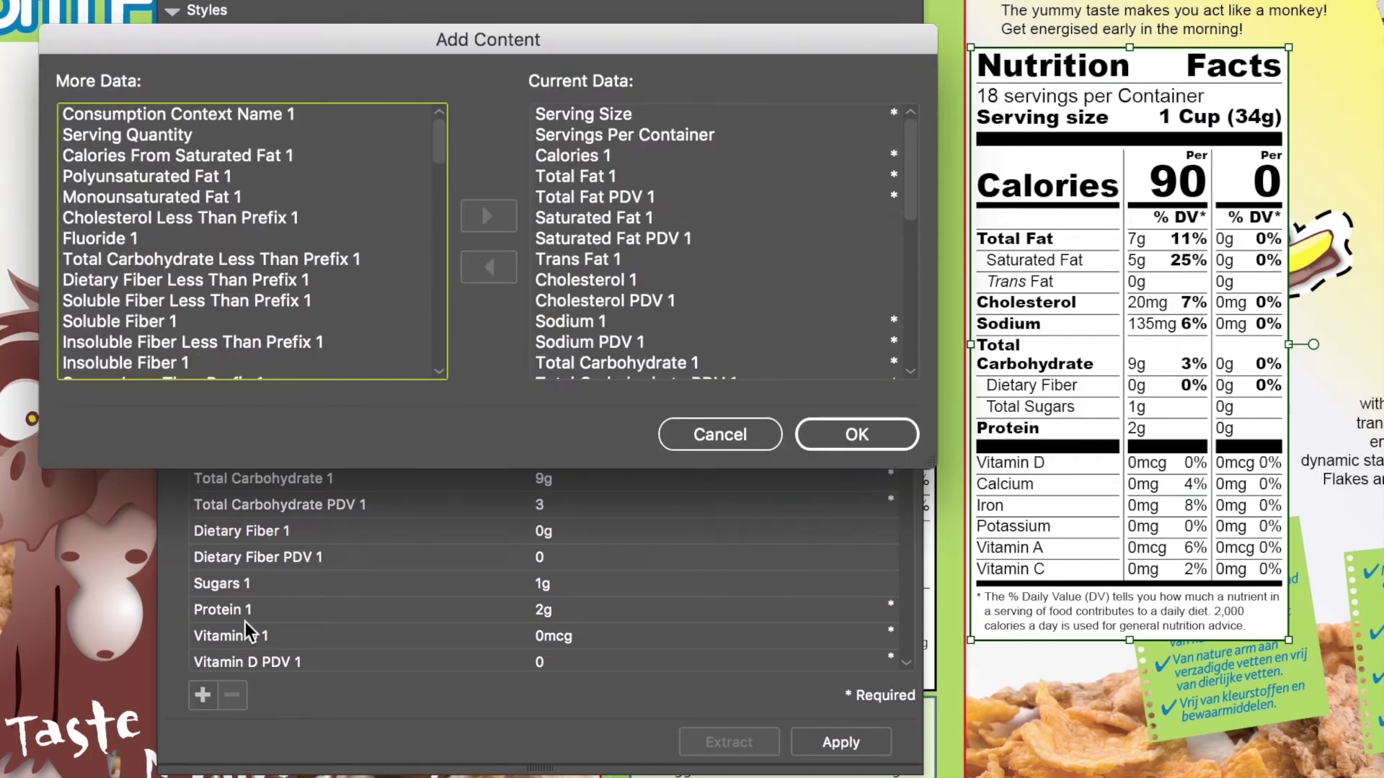
left_click(253, 112)
left_click(481, 216)
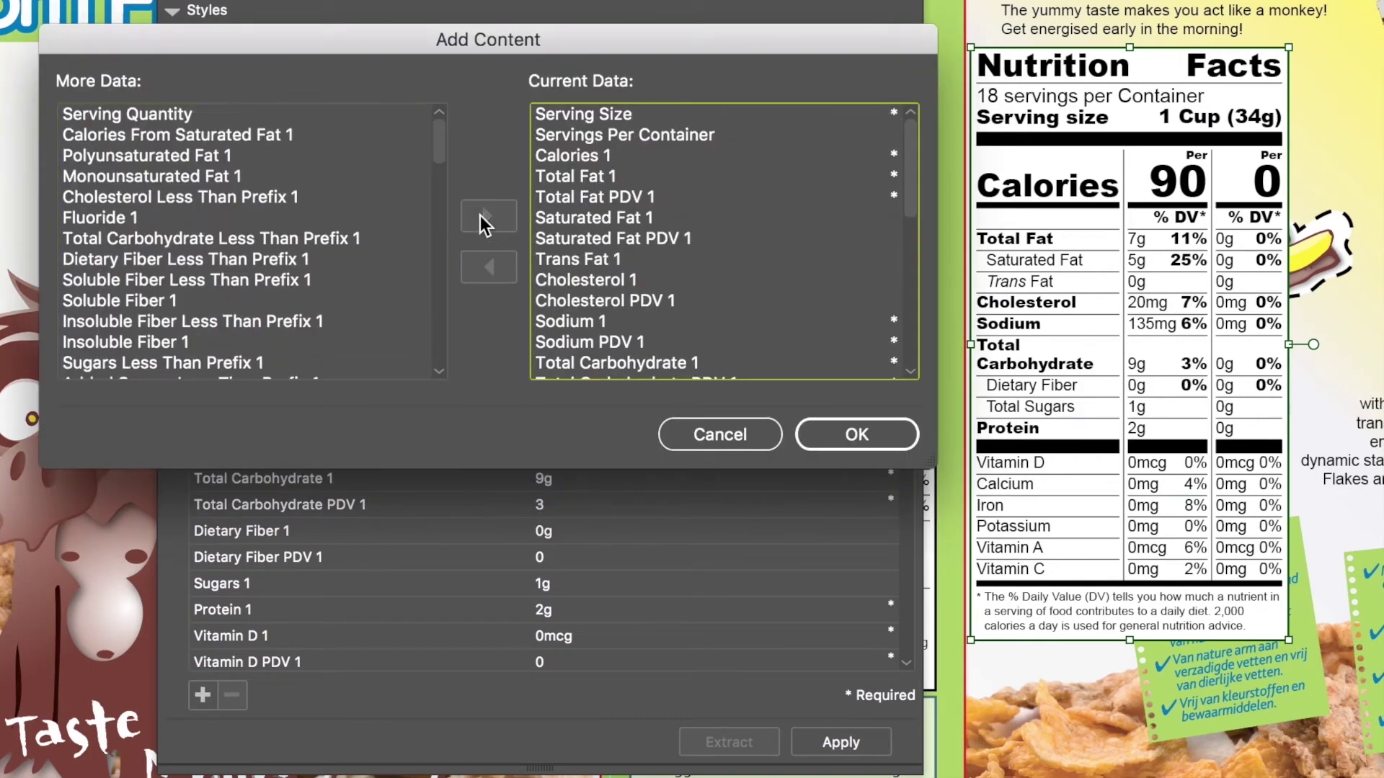
left_click_drag(435, 163, 417, 281)
left_click(276, 215)
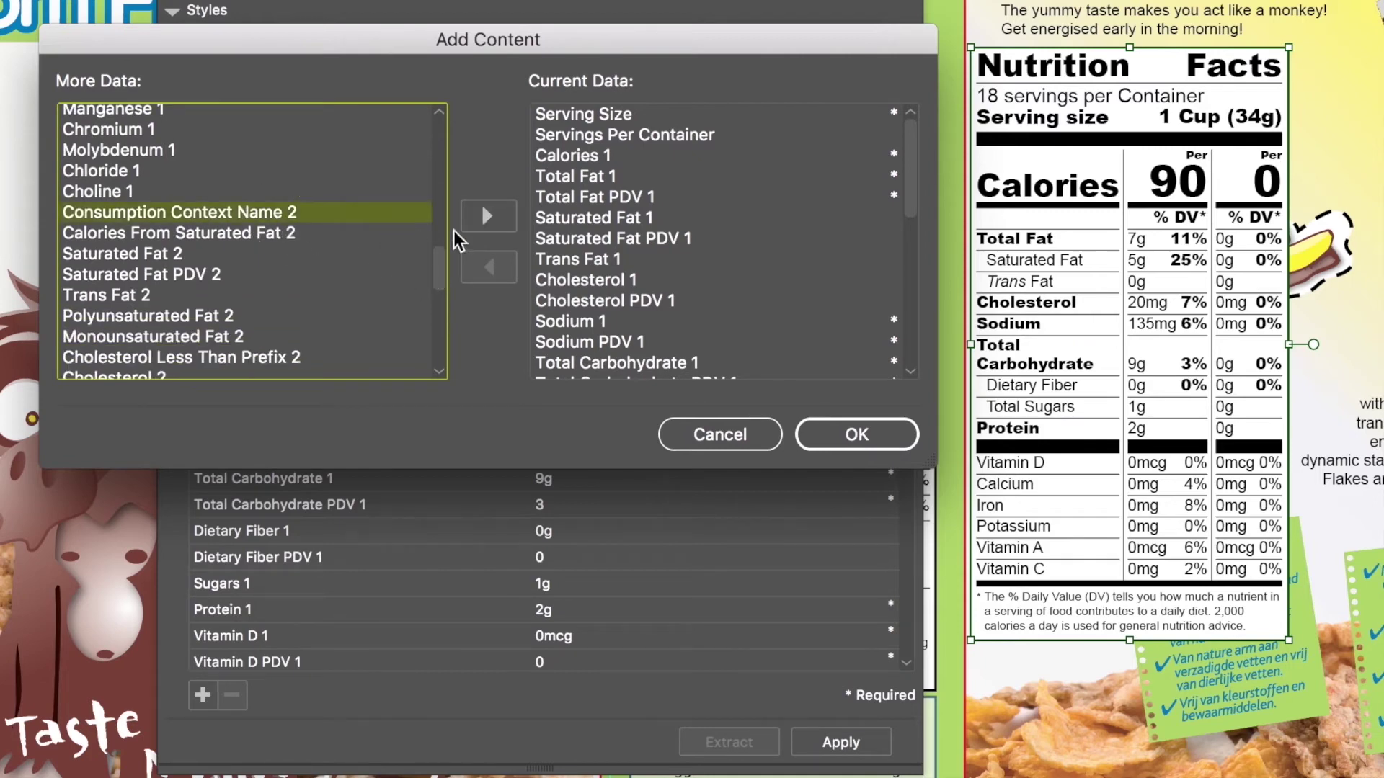
left_click(489, 217)
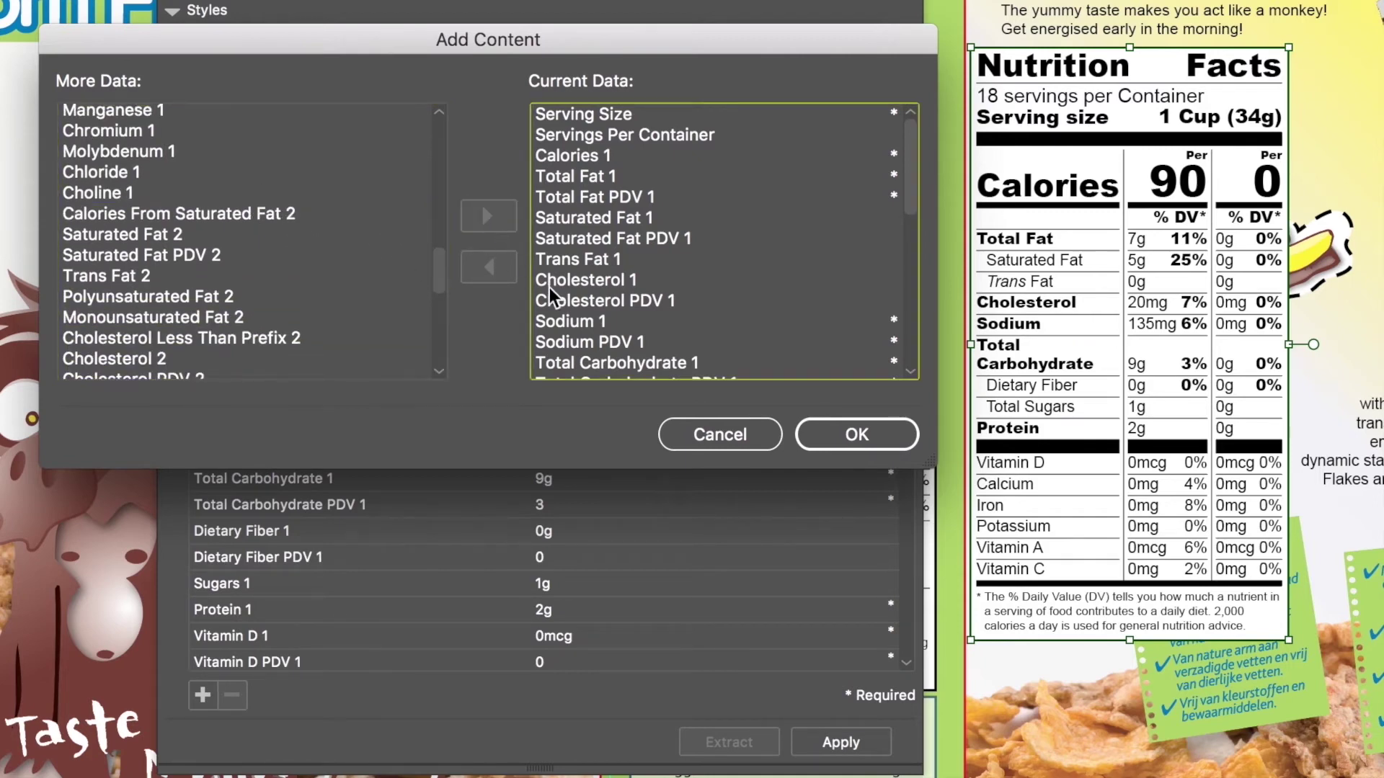
left_click(836, 436)
Name the table columns 'Cereal' and 'with milk' and apply them to the label.
left_click(565, 192)
type("Cereal")
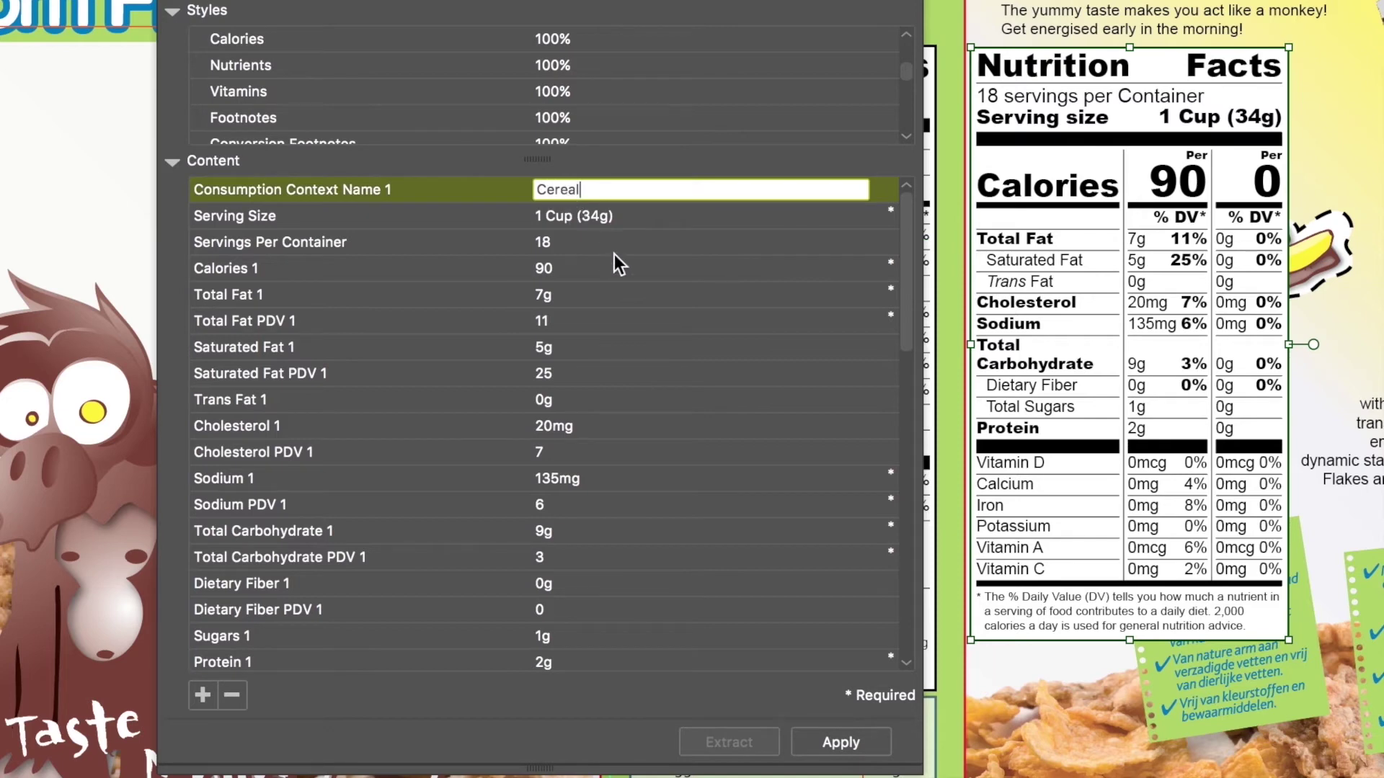
key("Tab")
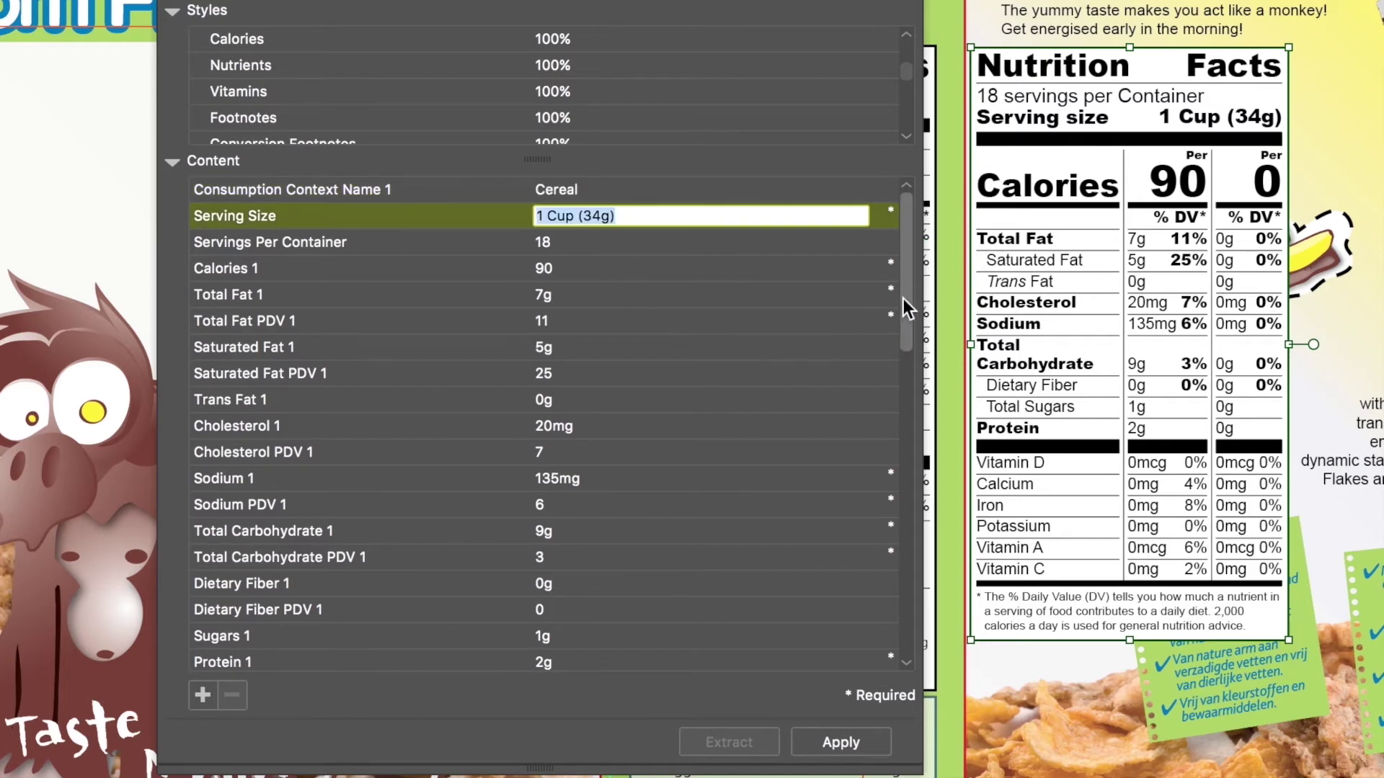
left_click_drag(902, 298, 882, 447)
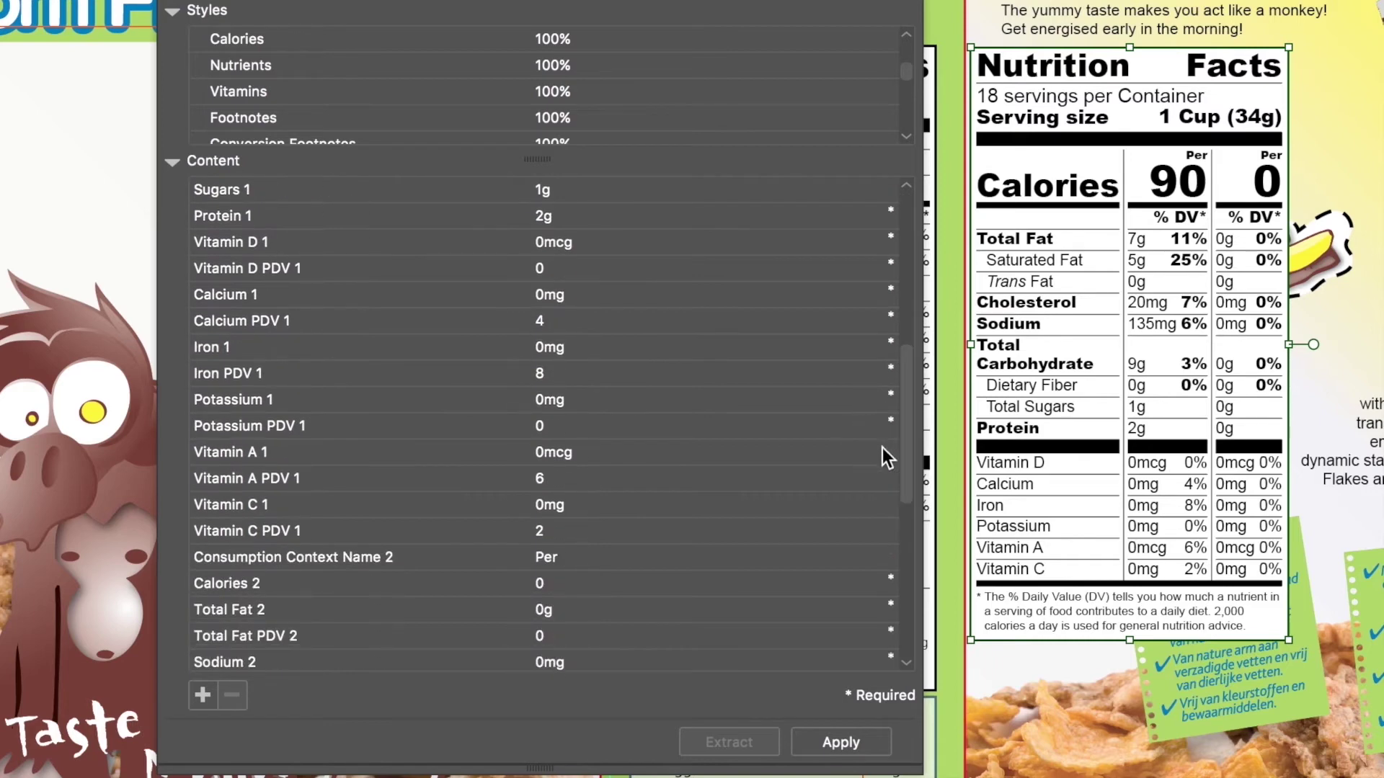
left_click(572, 562)
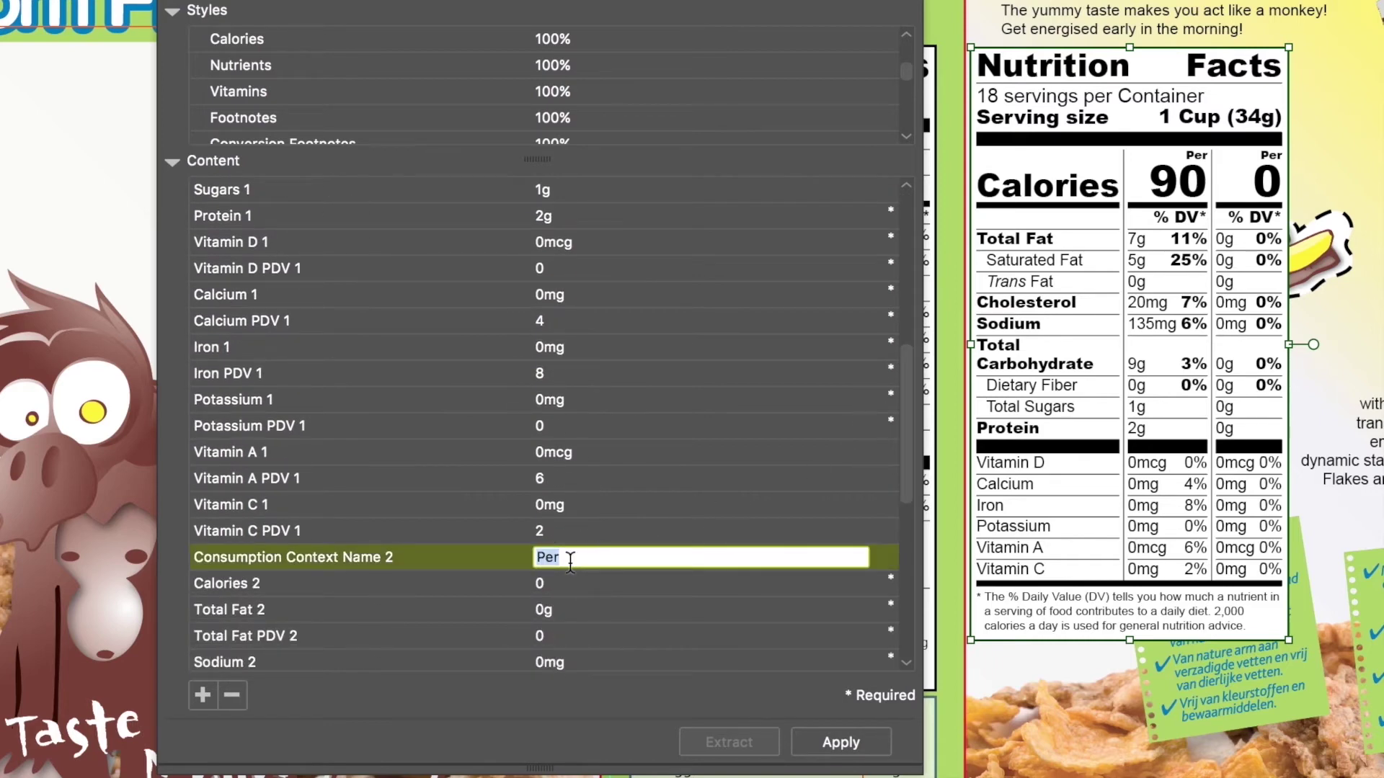
type("with milk")
left_click(646, 586)
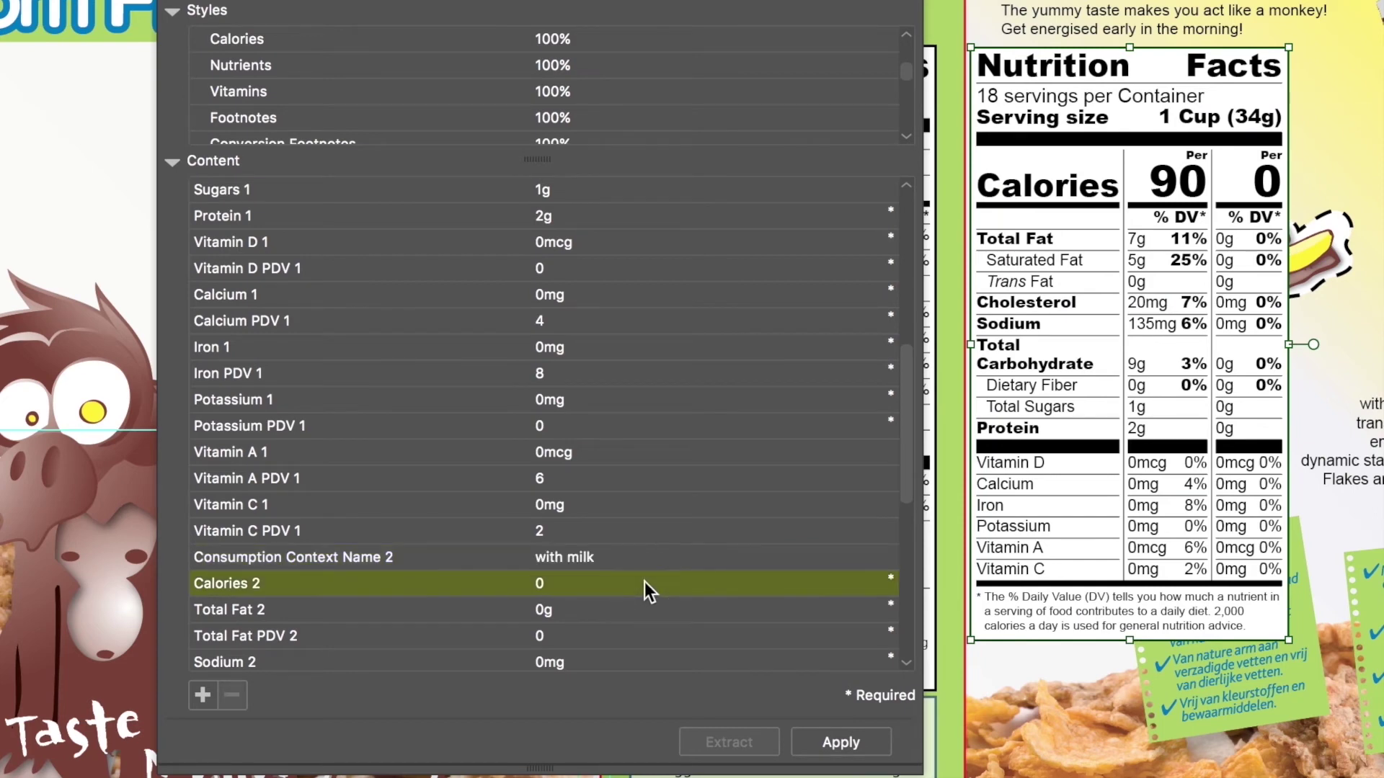
left_click(823, 739)
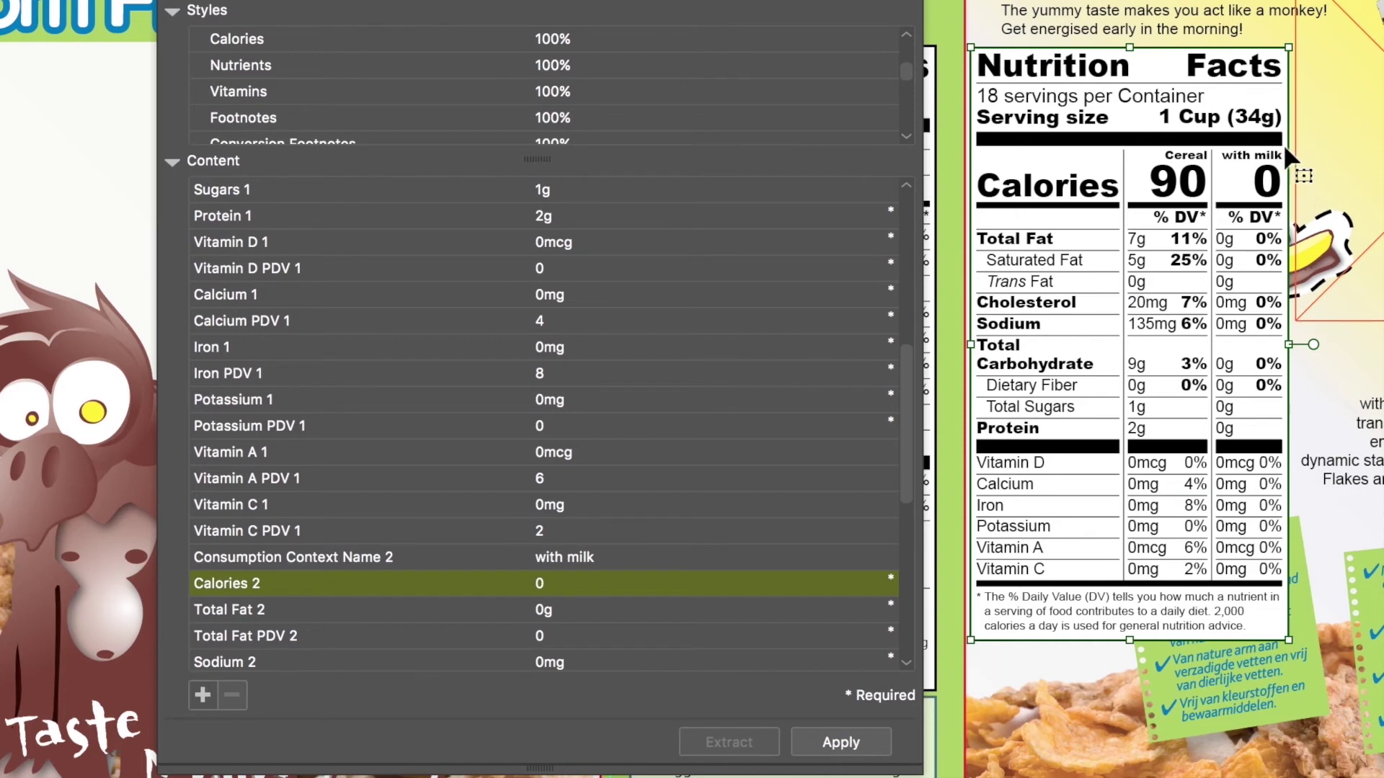
Enter with-milk daily values Iron 9, Vitamin A 6 and Vitamin C 2, and apply.
scroll(555, 481, "down", 6)
left_click(555, 452)
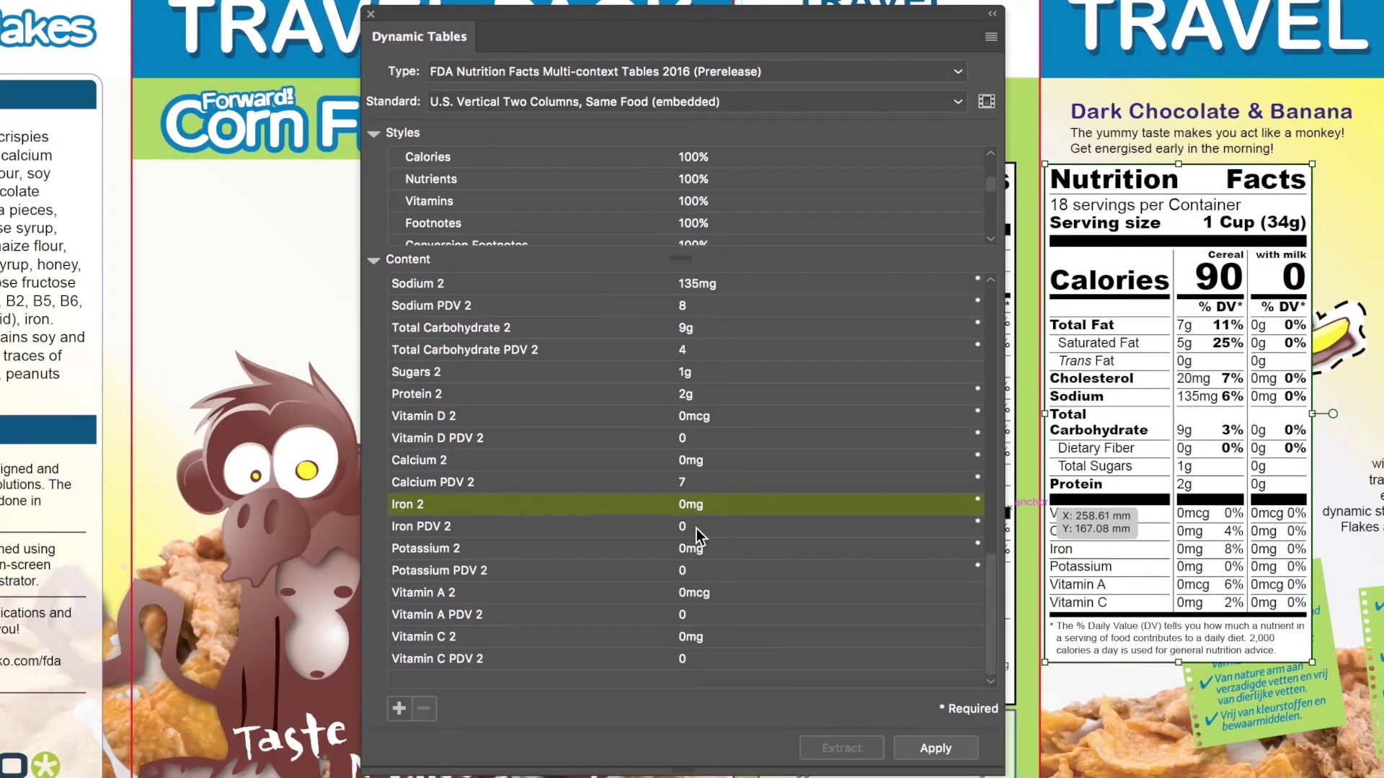
left_click(696, 529)
type("9")
key("Return")
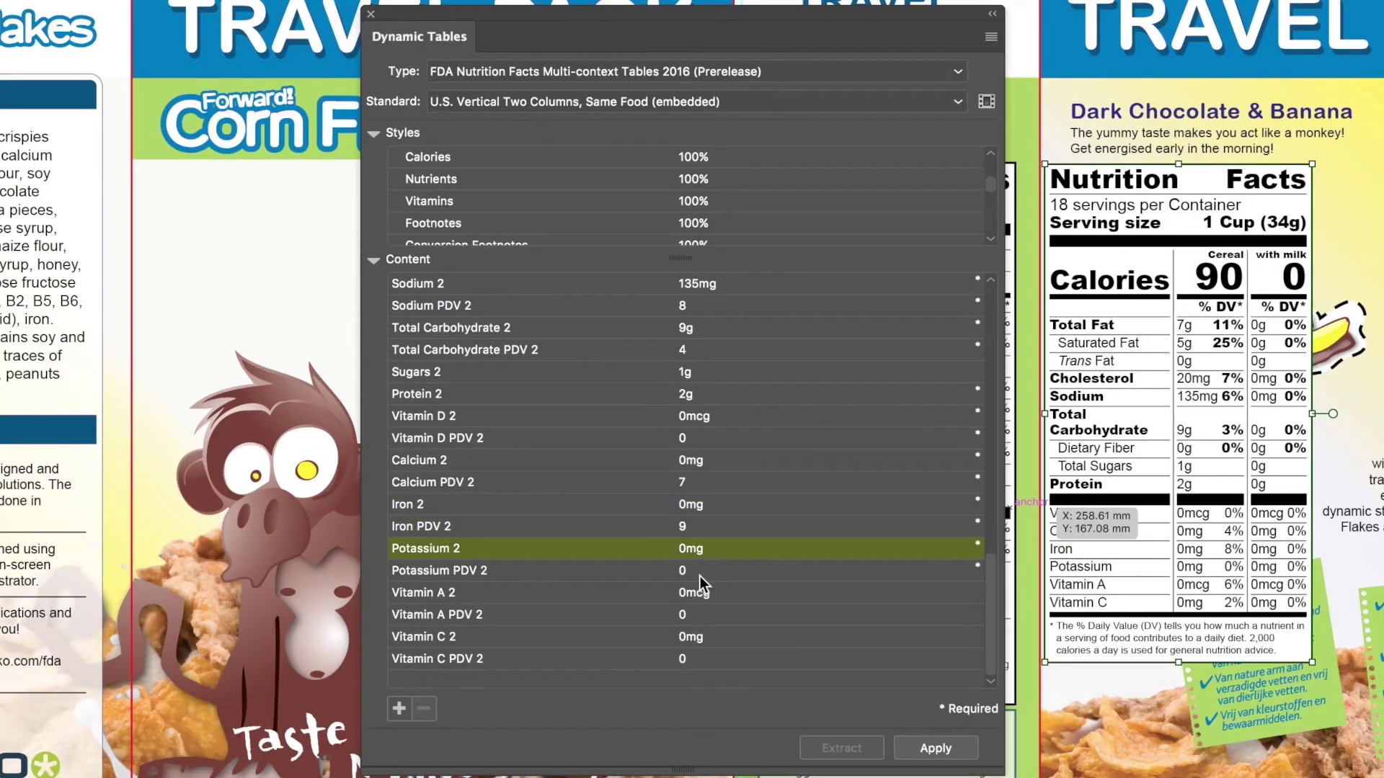
left_click(698, 613)
type("6")
left_click(696, 659)
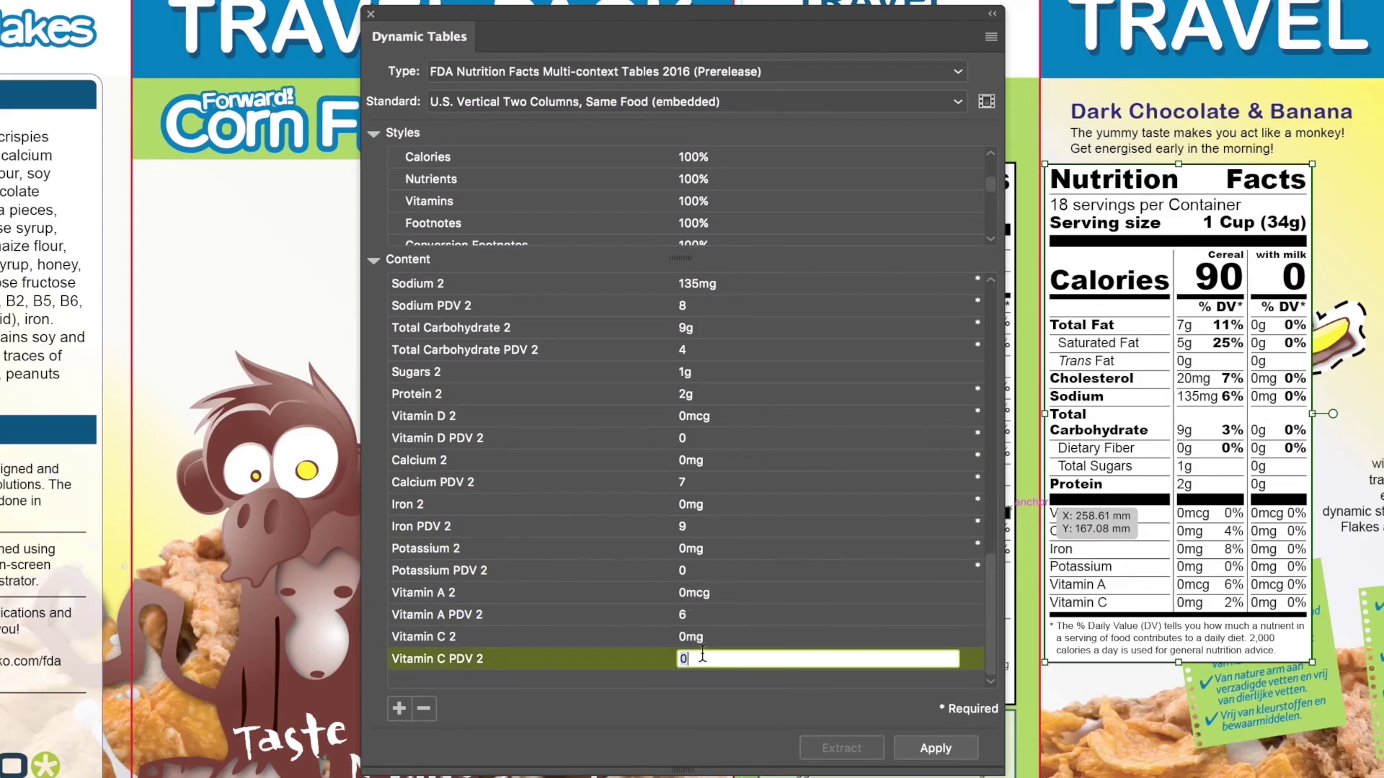
type("2")
key("Return")
left_click(873, 739)
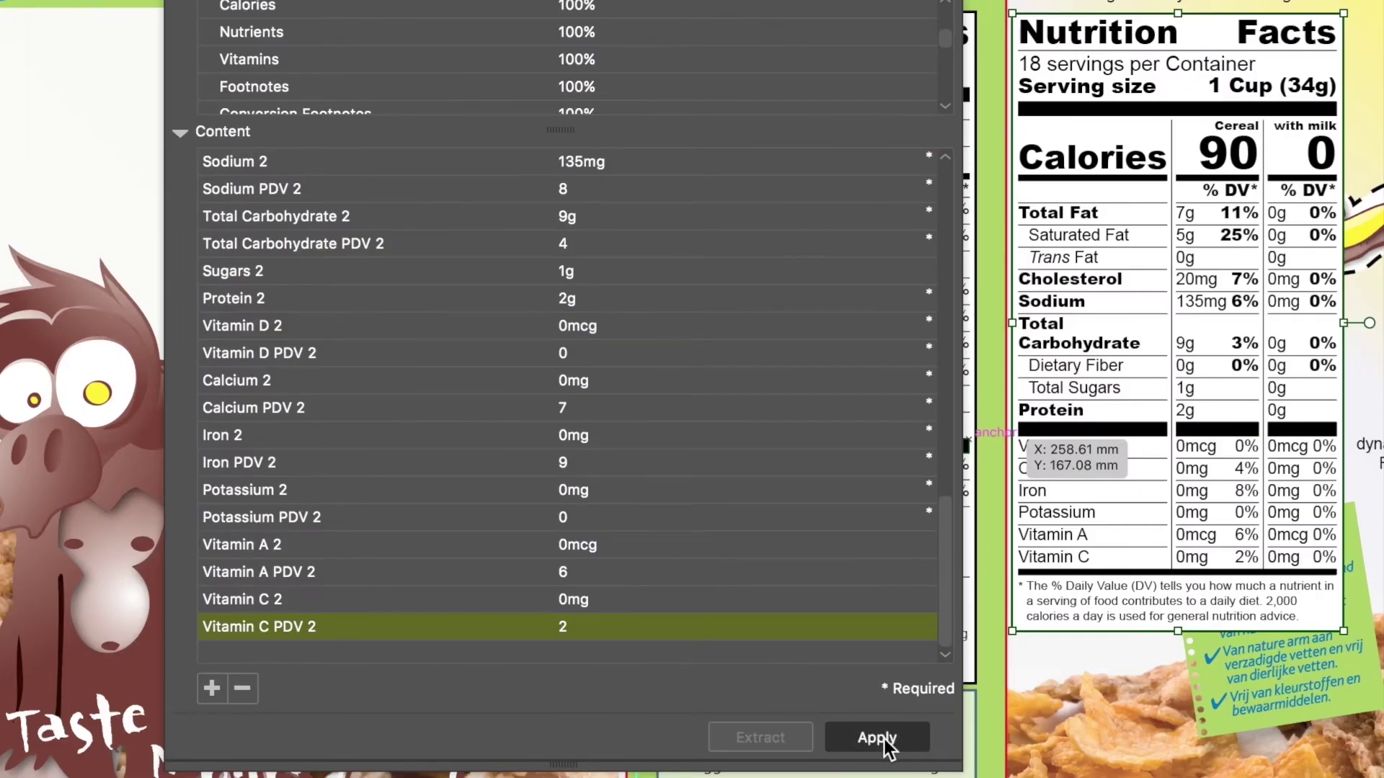